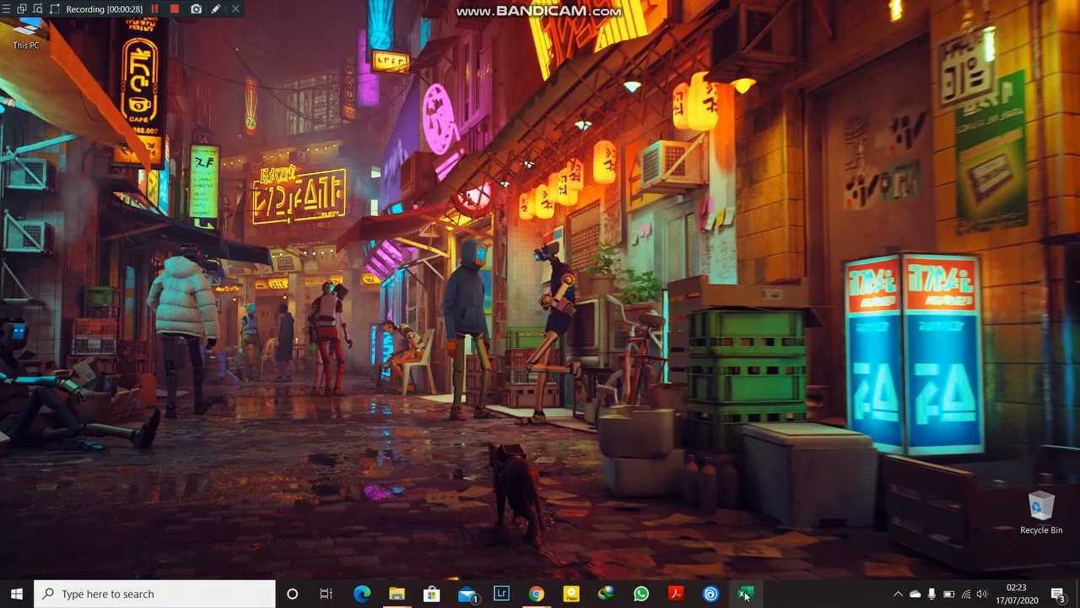
Step: Open Excel and create a new blank workbook from the templates page
{"action": "left_click", "coordinate": [746, 594]}
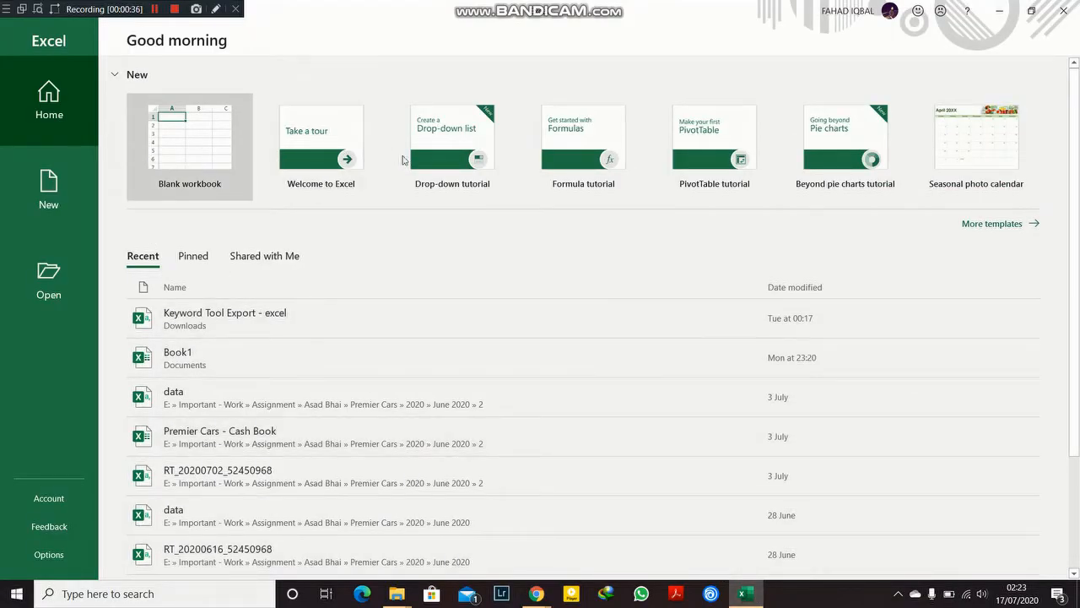
{"action": "left_click", "coordinate": [1004, 224]}
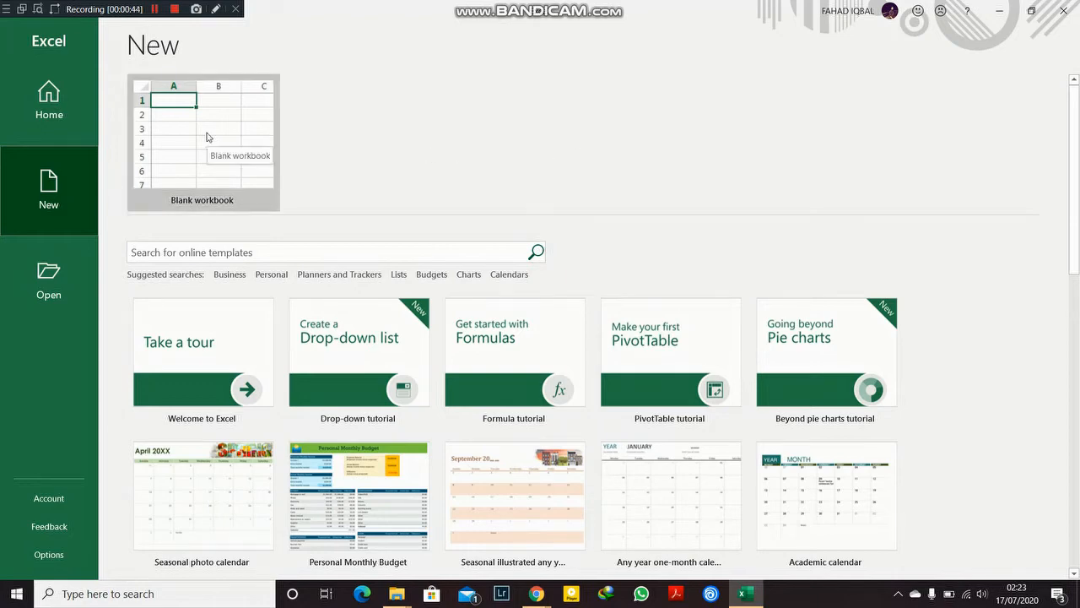
{"action": "left_click", "coordinate": [207, 137]}
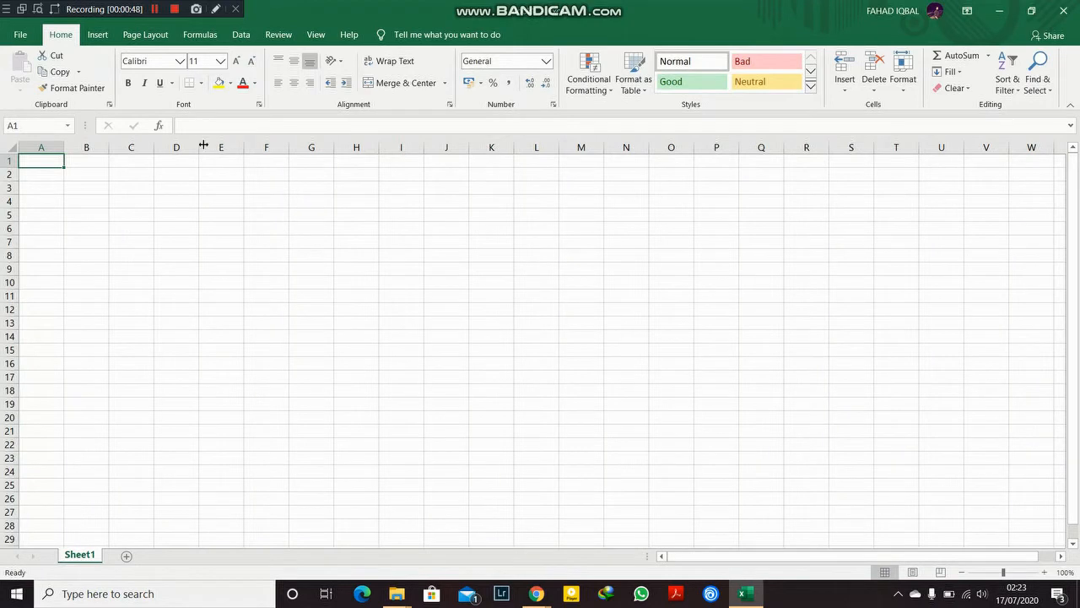
Step: Browse the ribbon's command sets one by one, finishing back at Home
{"action": "left_click", "coordinate": [99, 35]}
{"action": "left_click", "coordinate": [139, 36]}
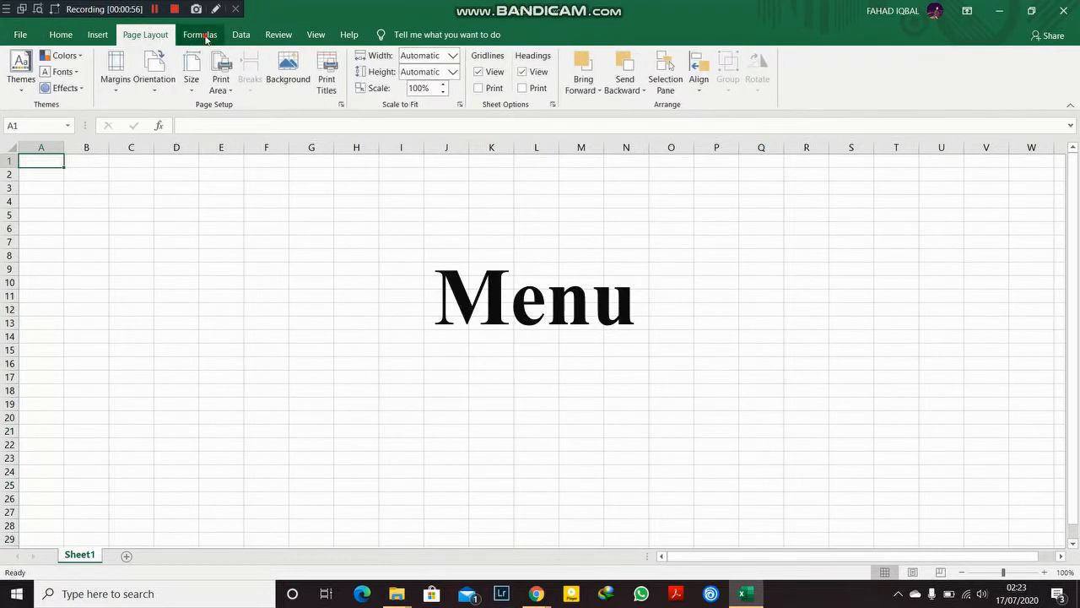
{"action": "left_click", "coordinate": [200, 34]}
{"action": "left_click", "coordinate": [241, 35]}
{"action": "left_click", "coordinate": [278, 35]}
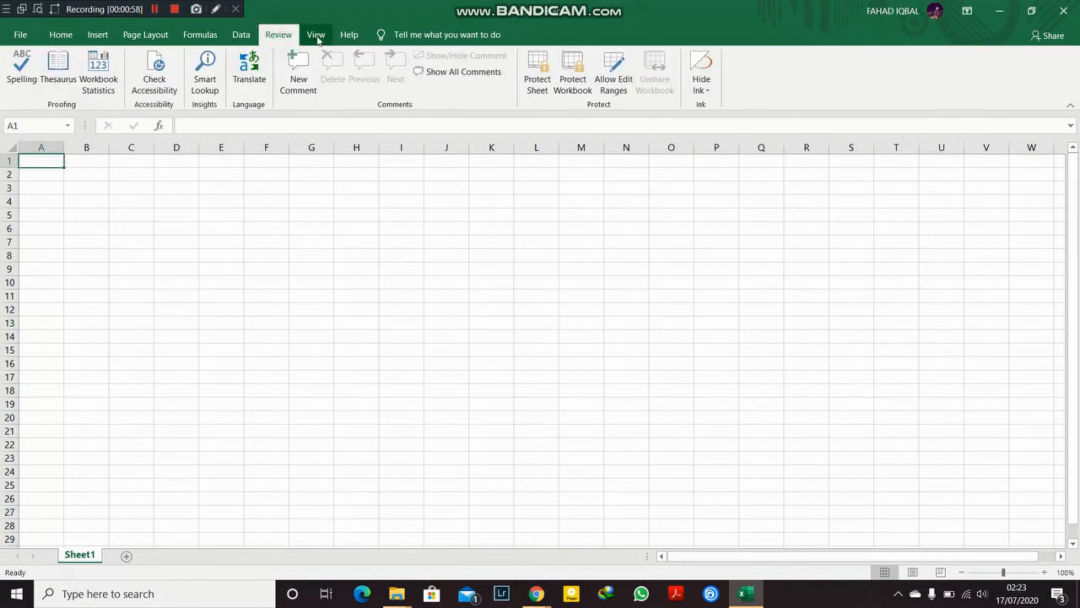
{"action": "left_click", "coordinate": [316, 36]}
{"action": "left_click", "coordinate": [350, 35]}
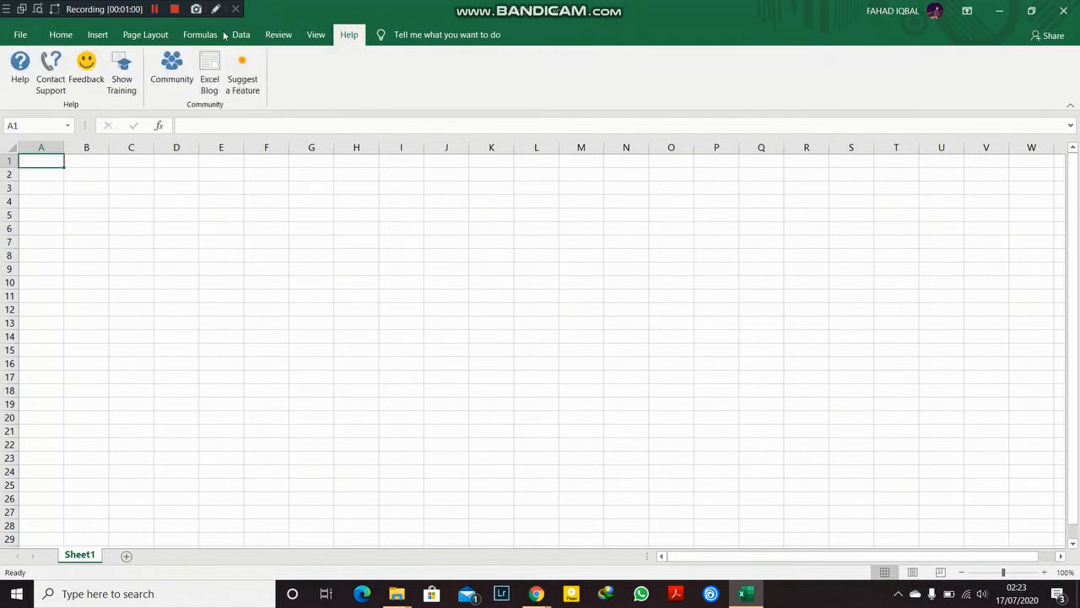
{"action": "left_click", "coordinate": [61, 34]}
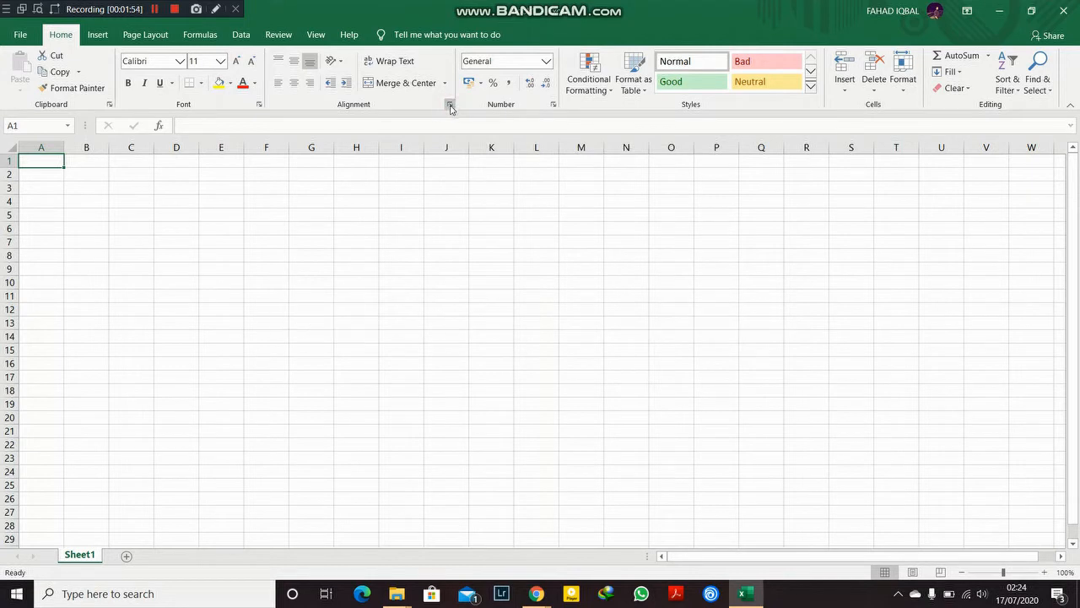
Step: Open the Format Cells dialog, look through its Font, Border, Fill and Protection sections, and cancel it
{"action": "left_click", "coordinate": [450, 108]}
{"action": "left_click", "coordinate": [470, 135]}
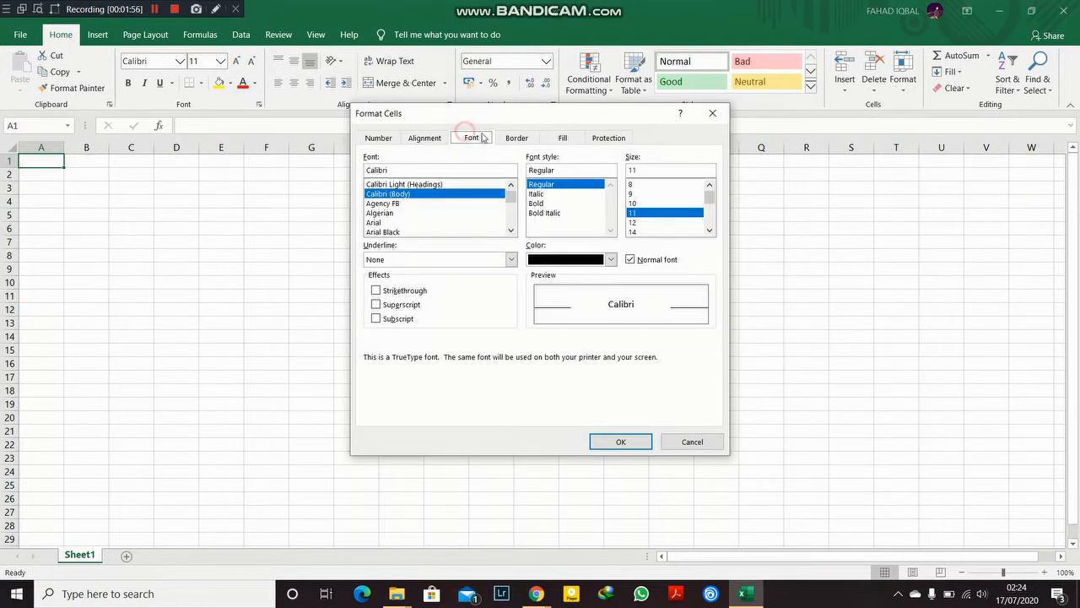
{"action": "left_click", "coordinate": [514, 137]}
{"action": "left_click", "coordinate": [562, 138]}
{"action": "left_click", "coordinate": [599, 143]}
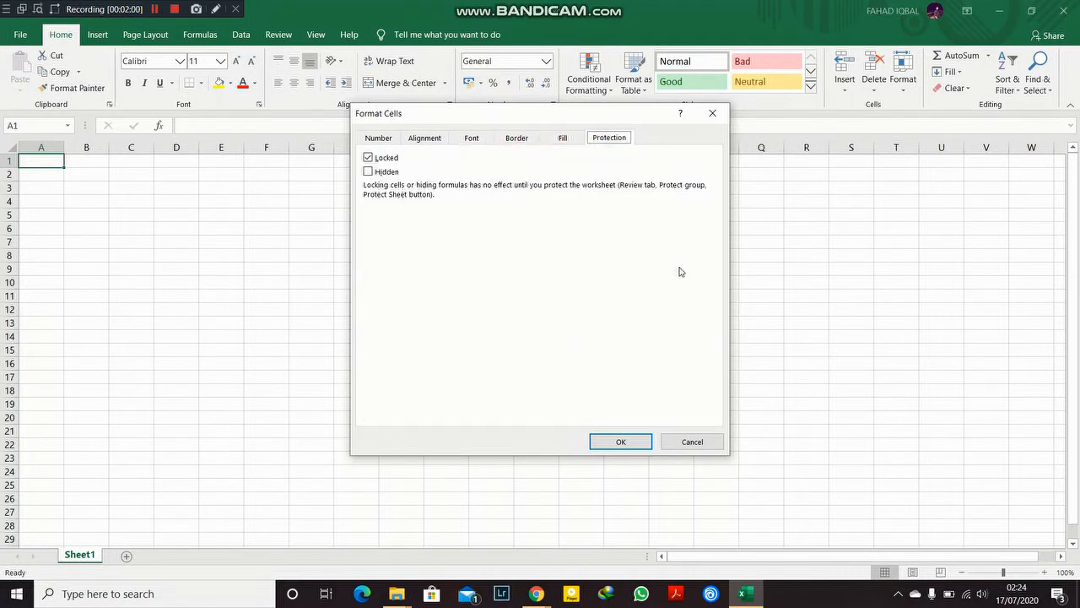
{"action": "left_click", "coordinate": [688, 445]}
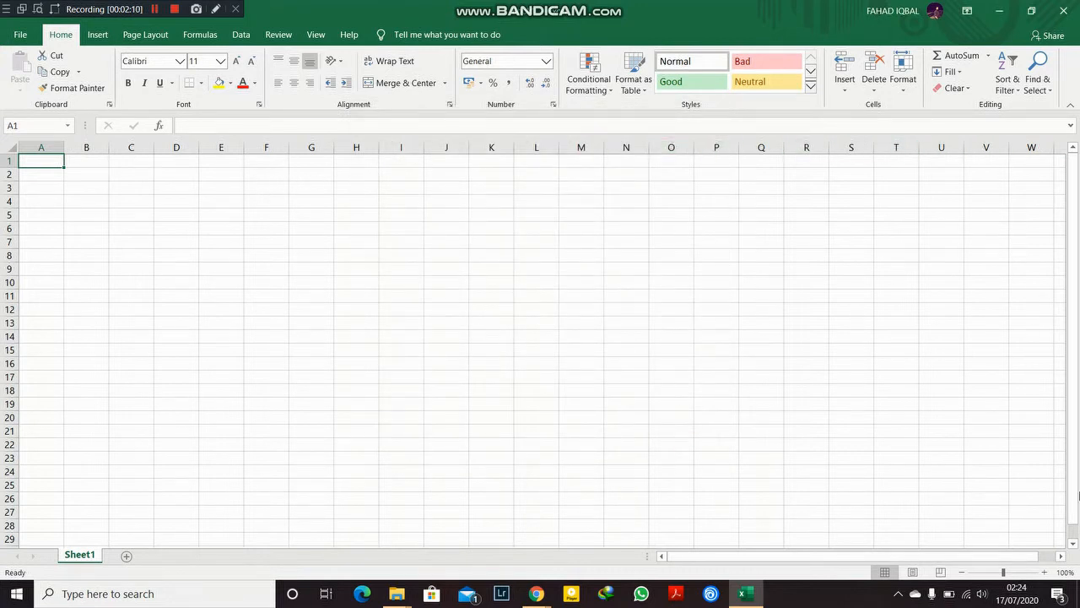
Step: Add four new worksheets so the workbook has Sheet1 through Sheet5
{"action": "left_click", "coordinate": [126, 557]}
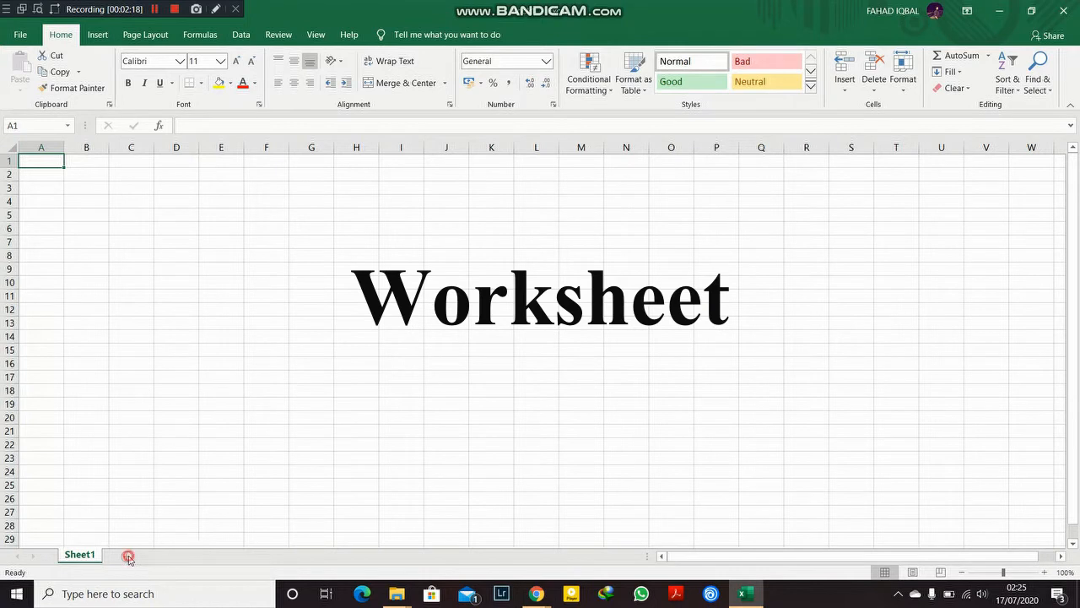
{"action": "left_click", "coordinate": [171, 555]}
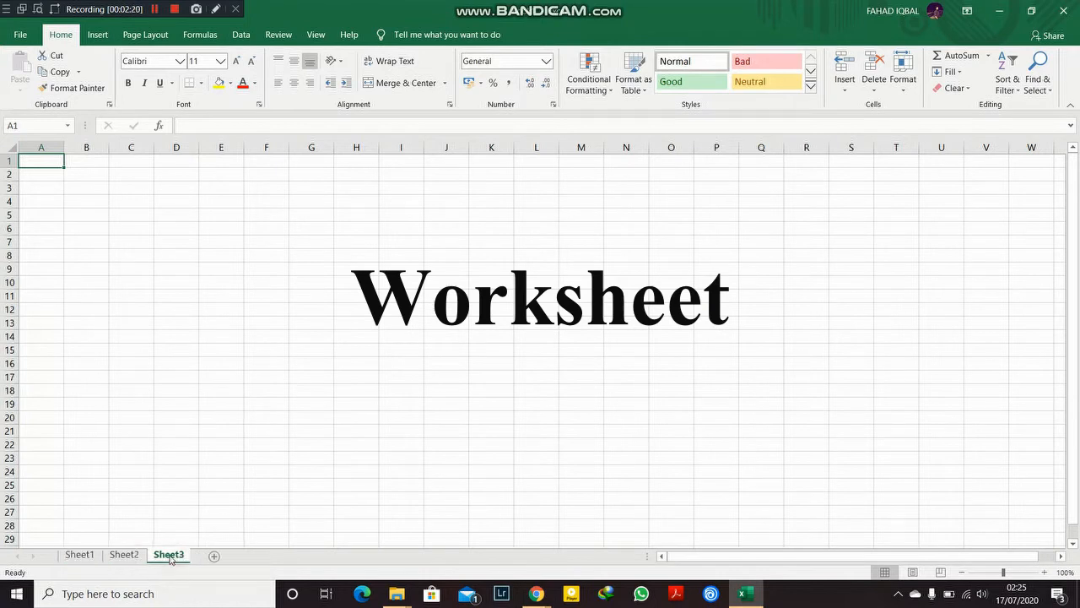
{"action": "left_click", "coordinate": [216, 556]}
{"action": "left_click", "coordinate": [259, 556]}
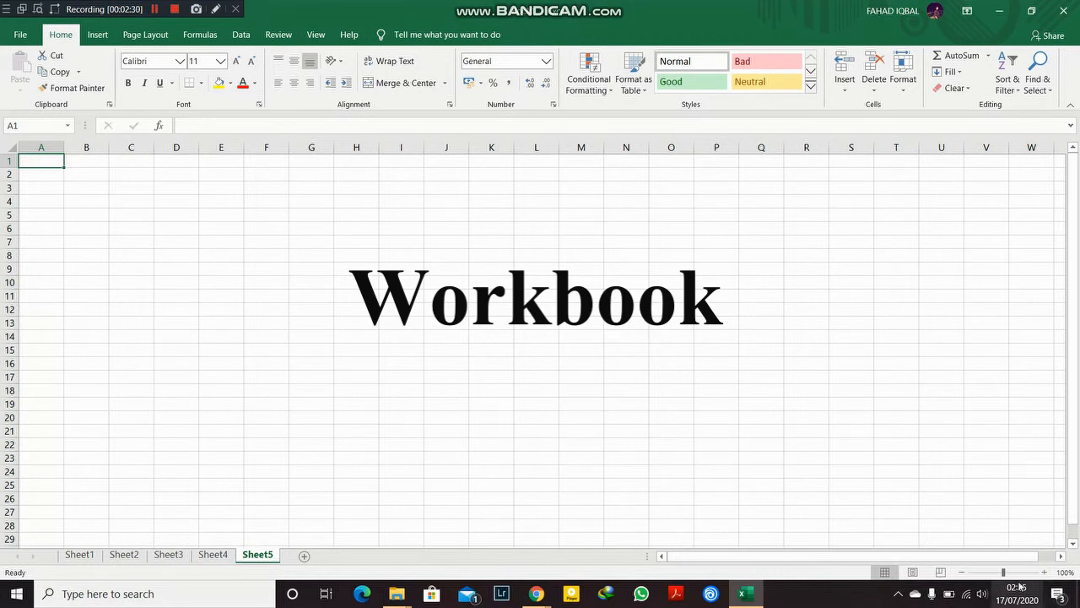
Step: Try zooming the sheet in and out, ending near 100%
{"action": "left_click", "coordinate": [1023, 573]}
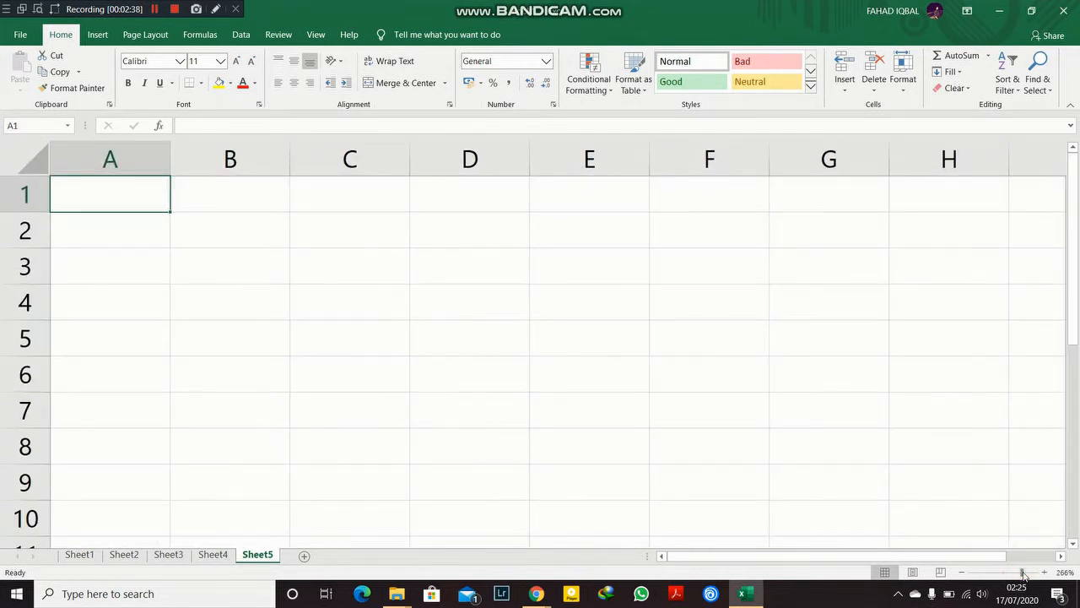
{"action": "left_click", "coordinate": [984, 575]}
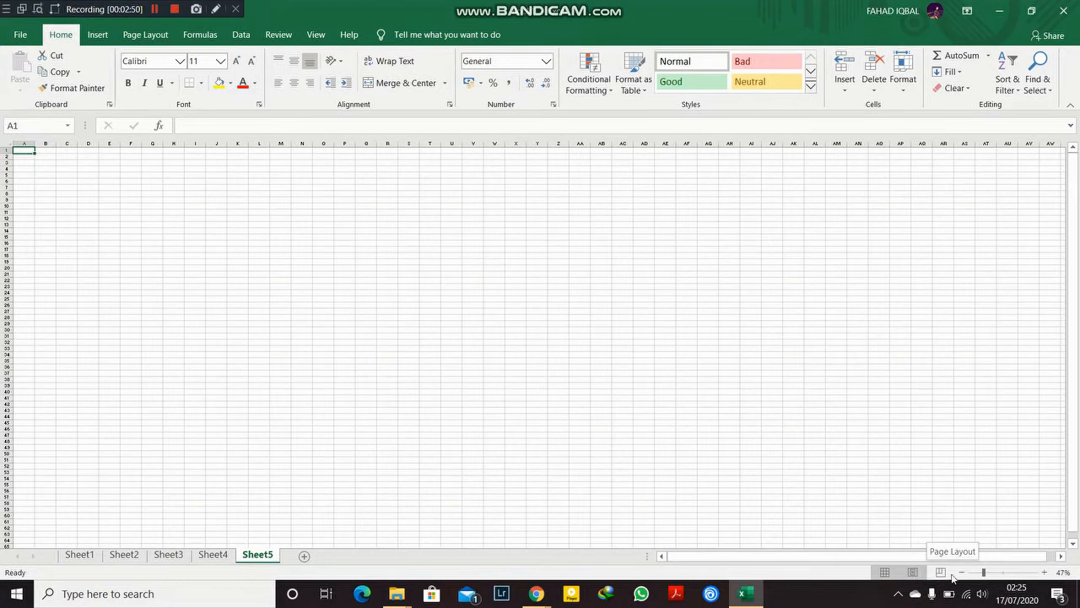
{"action": "left_click", "coordinate": [1003, 572]}
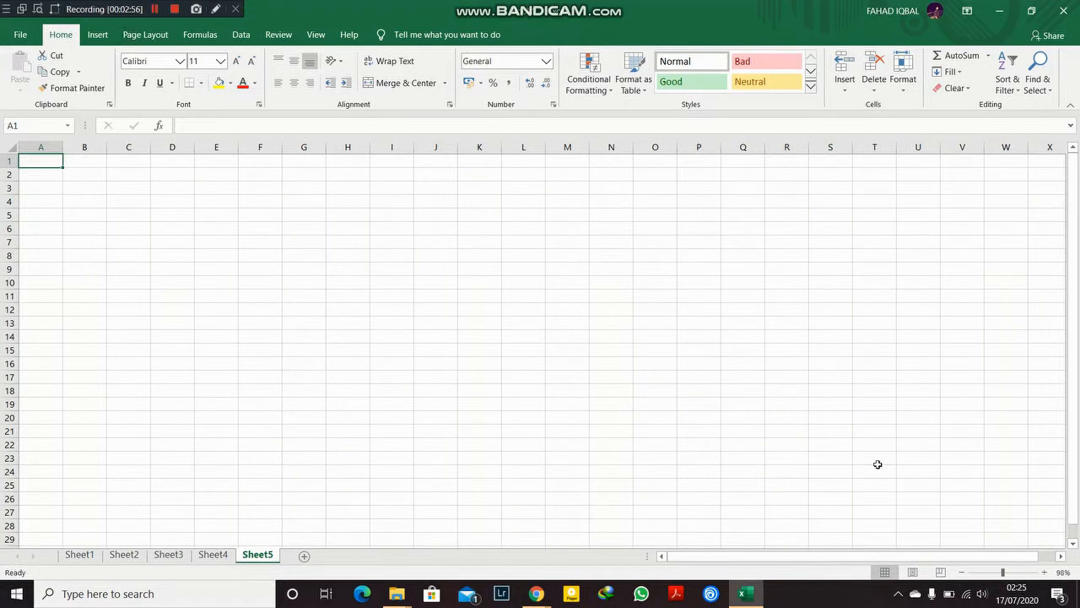
Step: Select whole columns B through F one at a time, then whole rows 5 through 8
{"action": "left_click", "coordinate": [86, 147]}
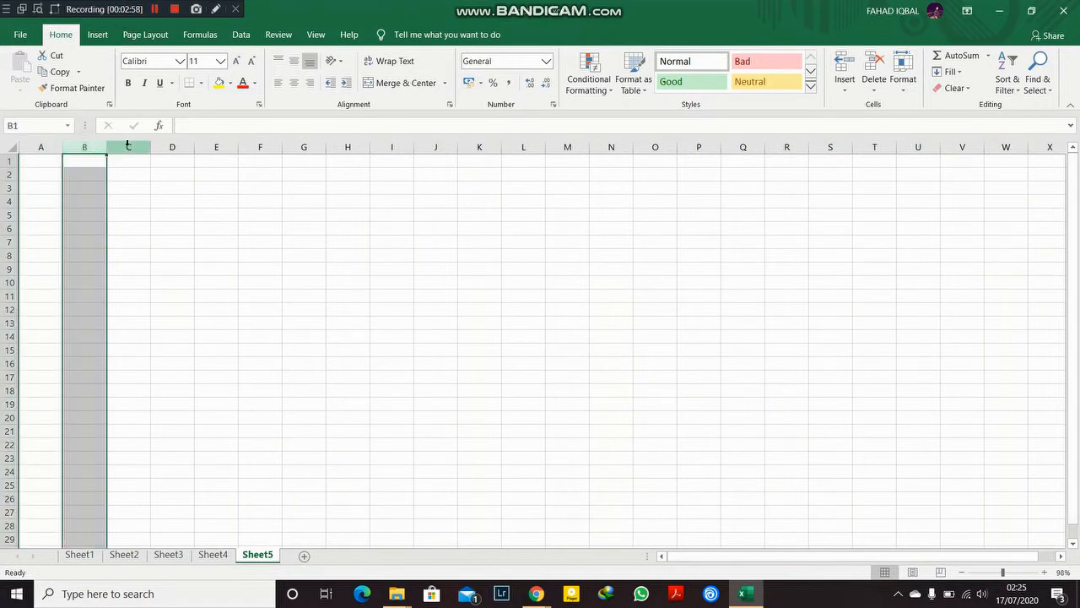
{"action": "left_click", "coordinate": [126, 146]}
{"action": "left_click", "coordinate": [165, 146]}
{"action": "left_click", "coordinate": [216, 147]}
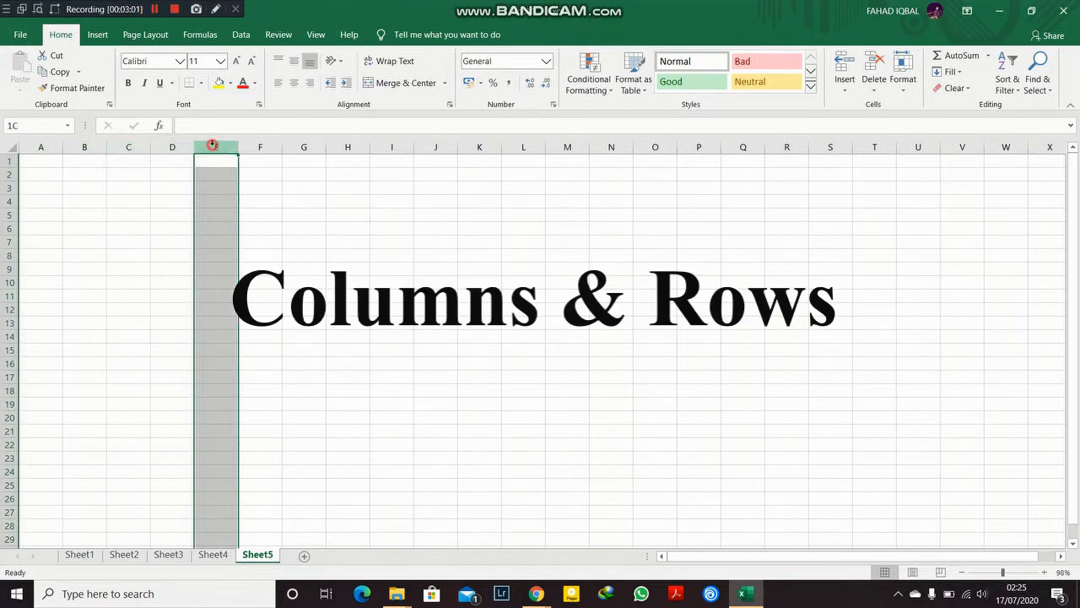
{"action": "left_click", "coordinate": [260, 147]}
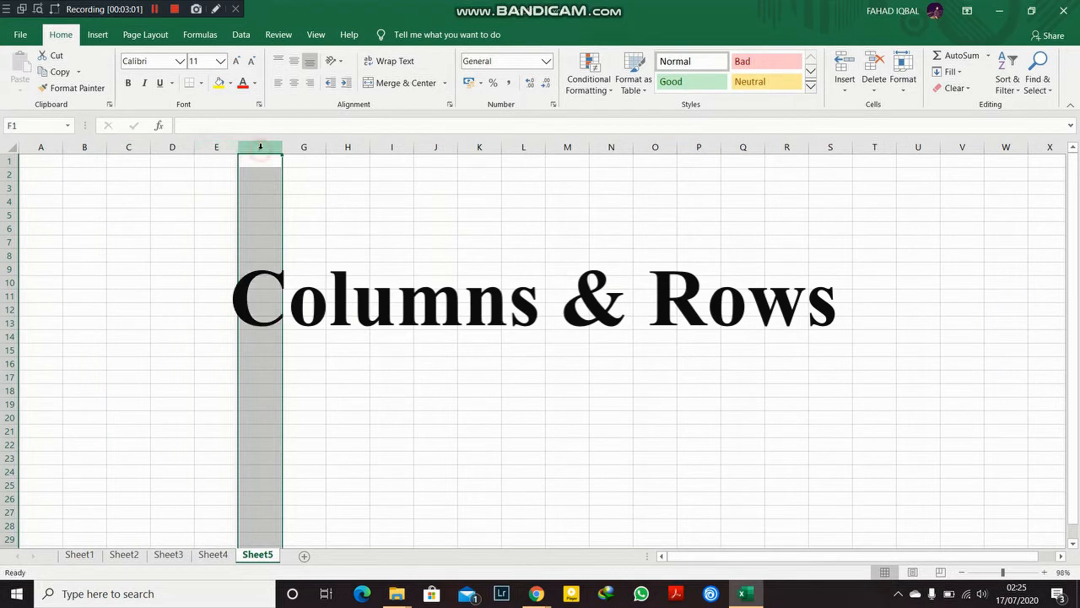
{"action": "left_click", "coordinate": [11, 214]}
{"action": "left_click", "coordinate": [7, 228]}
{"action": "left_click", "coordinate": [9, 242]}
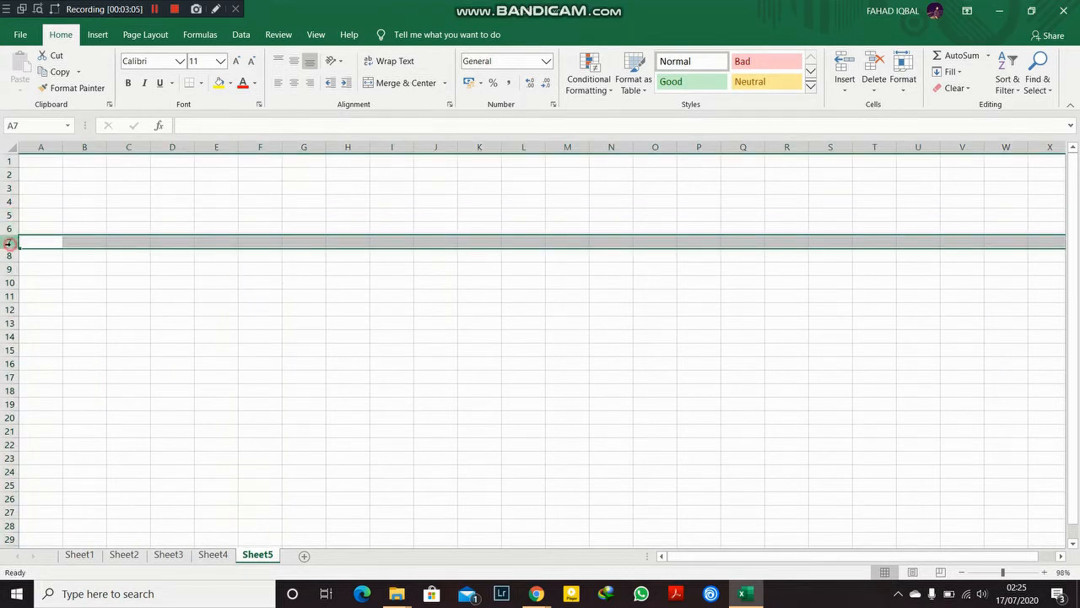
{"action": "left_click", "coordinate": [10, 255]}
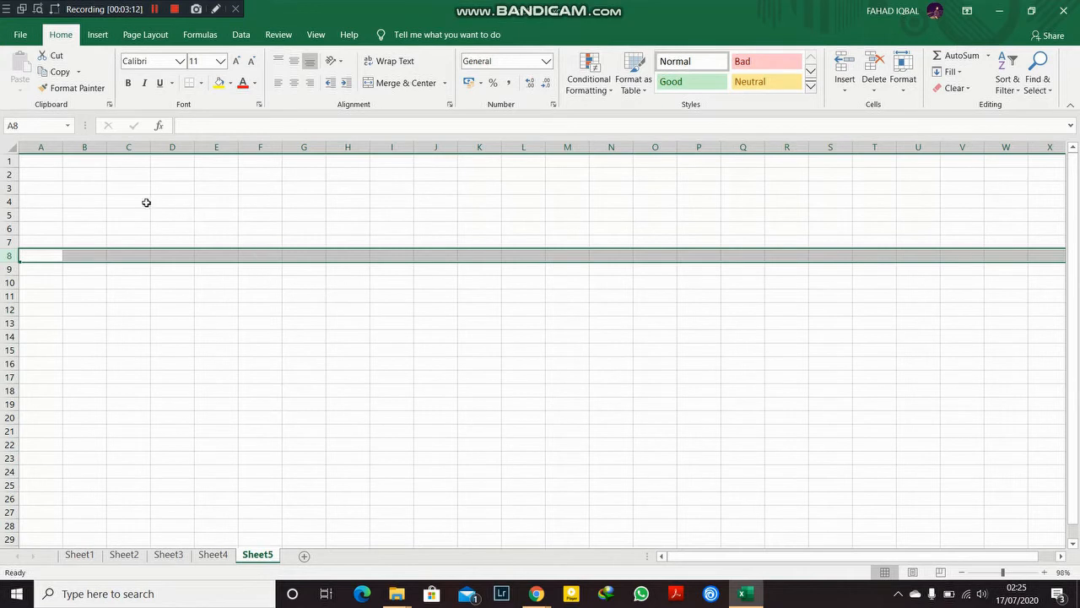
Step: Select cell ranges such as J6:J7 and G4:K9, then pick the single cell N7
{"action": "left_click_drag", "start_coordinate": [416, 233], "coordinate": [420, 243]}
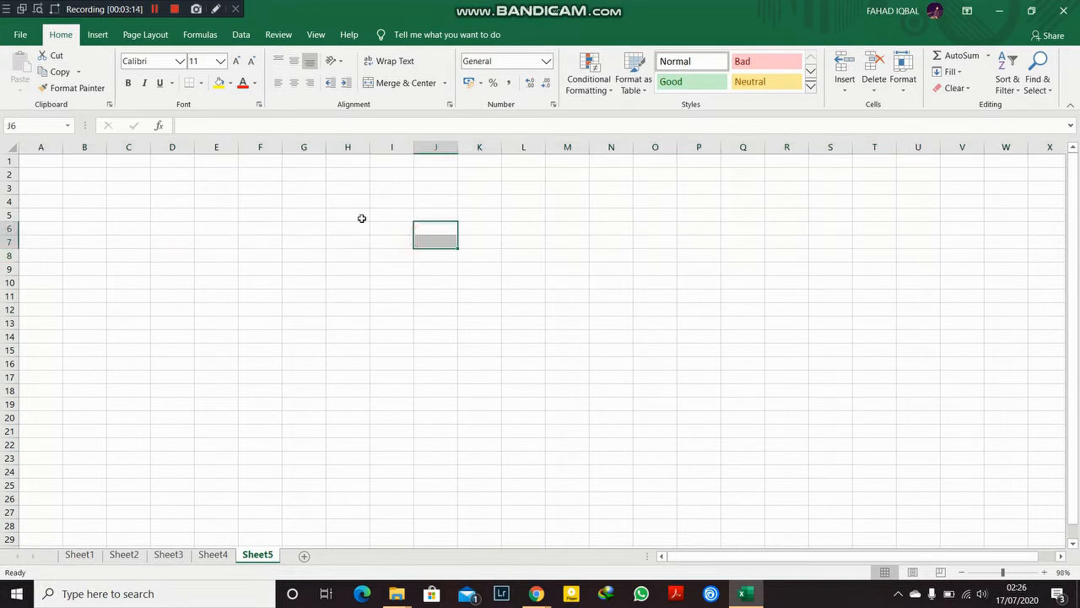
{"action": "left_click_drag", "start_coordinate": [305, 201], "coordinate": [481, 271]}
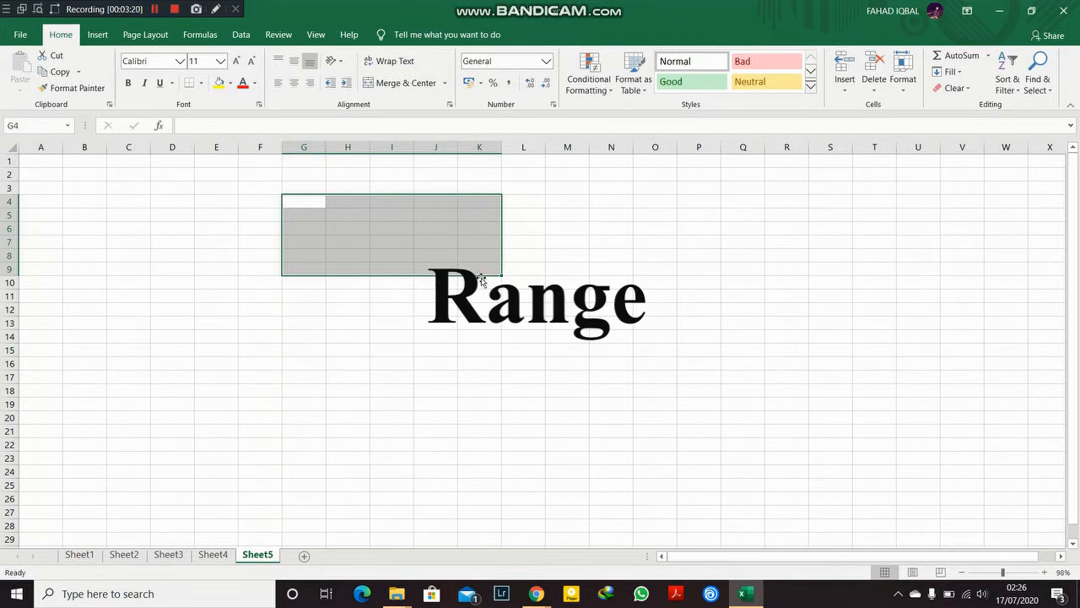
{"action": "left_click", "coordinate": [619, 245]}
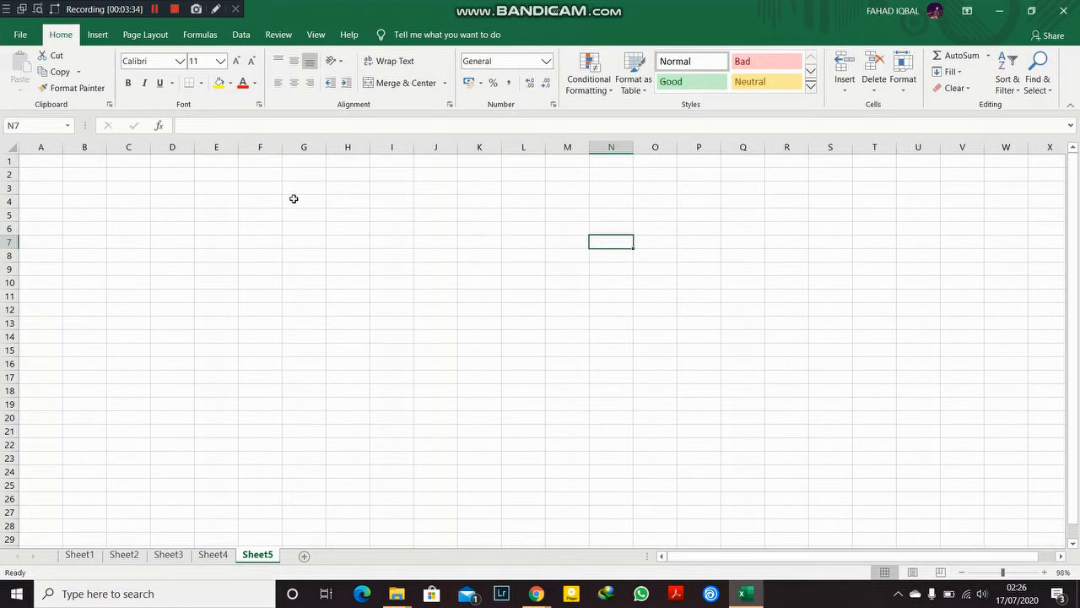
Step: Enter the title Marksheet in cell C2
{"action": "left_click", "coordinate": [132, 179]}
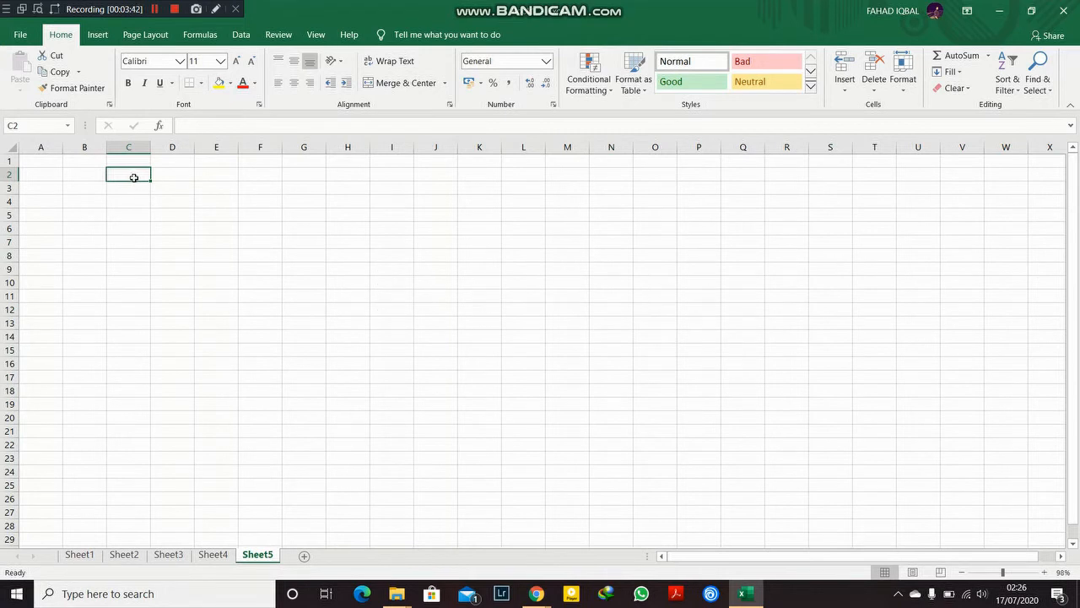
{"action": "type", "text": "Mar"}
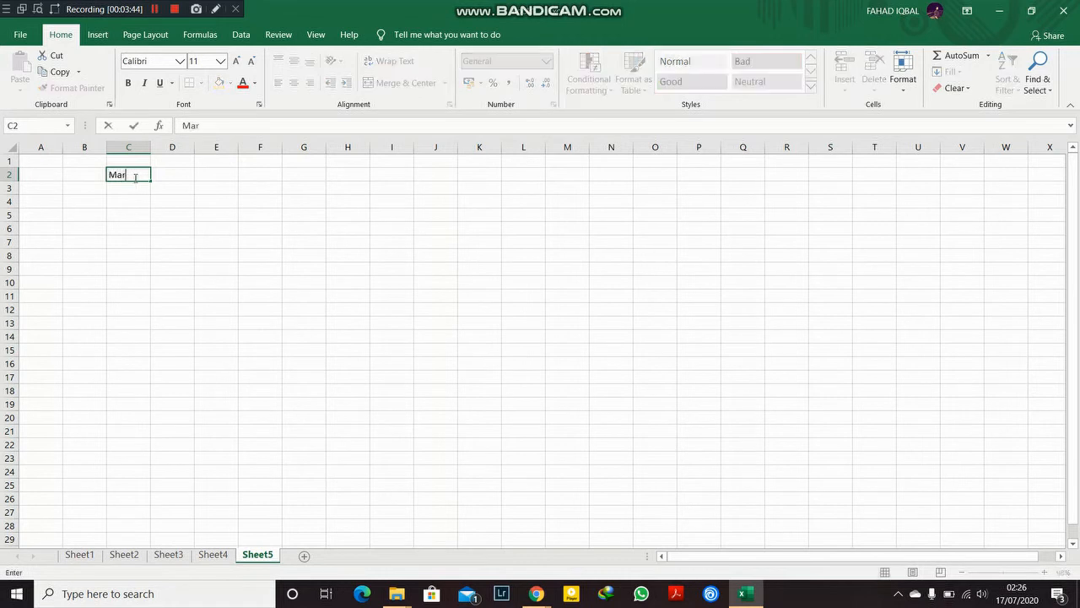
{"action": "type", "text": "ksheet"}
{"action": "left_click", "coordinate": [176, 186]}
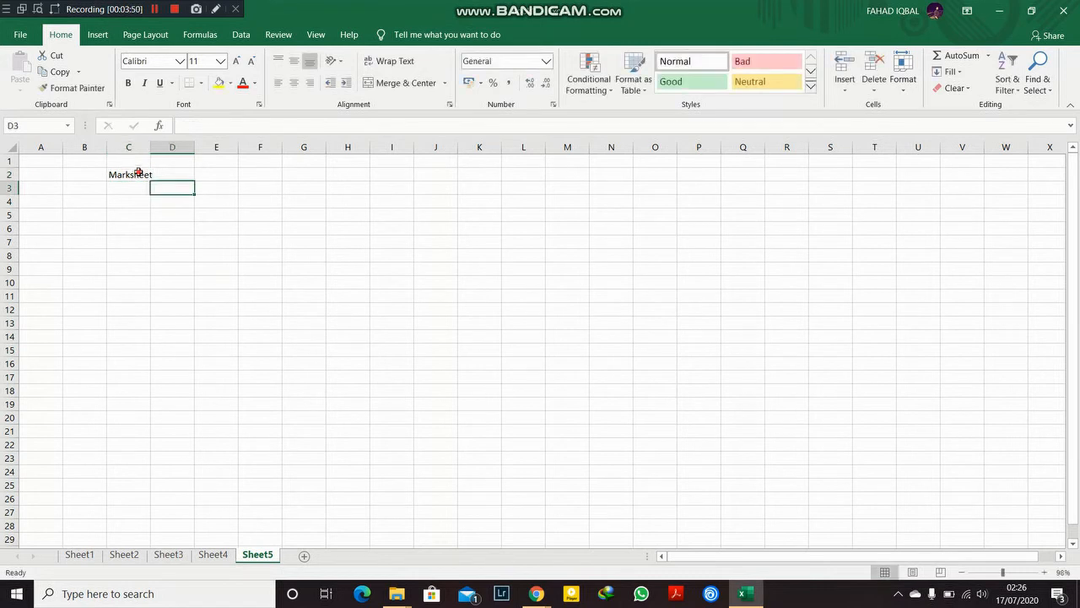
Step: Autofit column C's width to the Marksheet title
{"action": "left_click", "coordinate": [139, 173]}
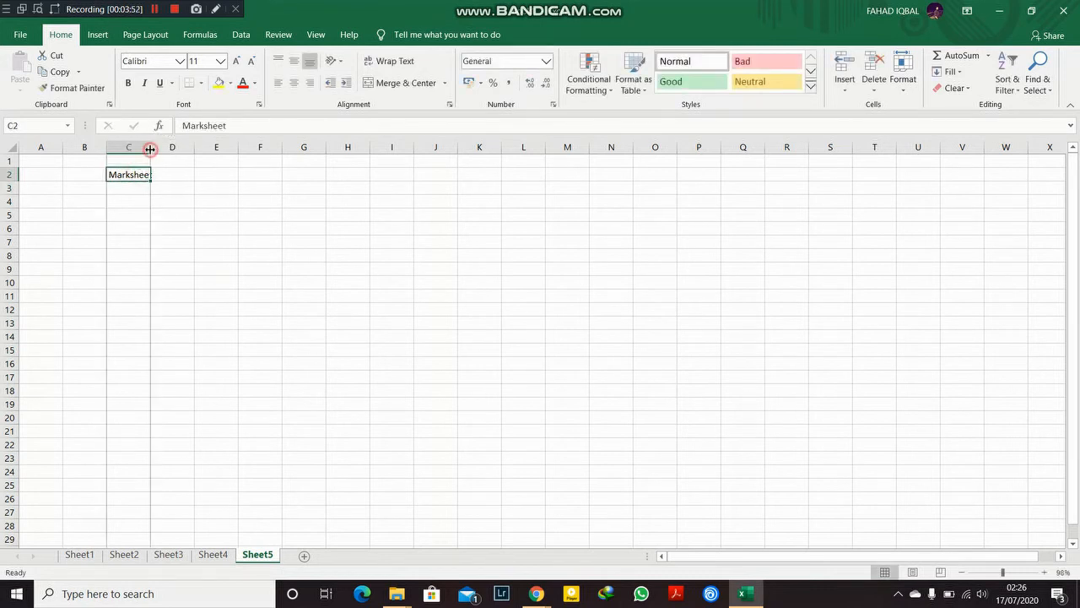
{"action": "double_click", "coordinate": [150, 148]}
{"action": "double_click", "coordinate": [155, 148]}
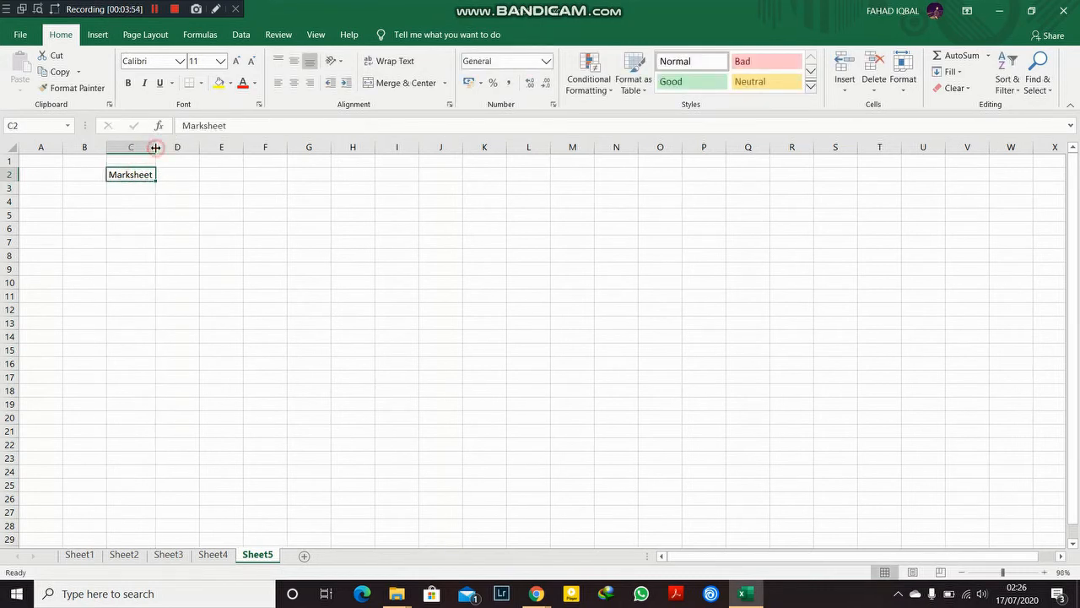
{"action": "left_click", "coordinate": [141, 187]}
{"action": "left_click", "coordinate": [140, 174]}
{"action": "left_click_drag", "start_coordinate": [152, 149], "coordinate": [147, 149]}
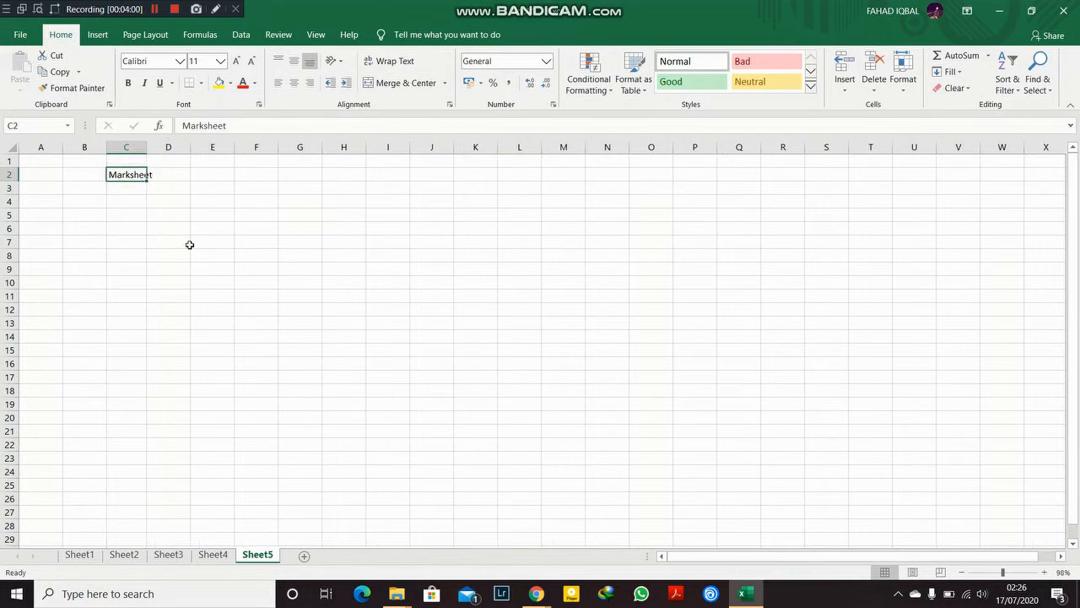
{"action": "left_click_drag", "start_coordinate": [146, 147], "coordinate": [145, 148]}
{"action": "double_click", "coordinate": [145, 147]}
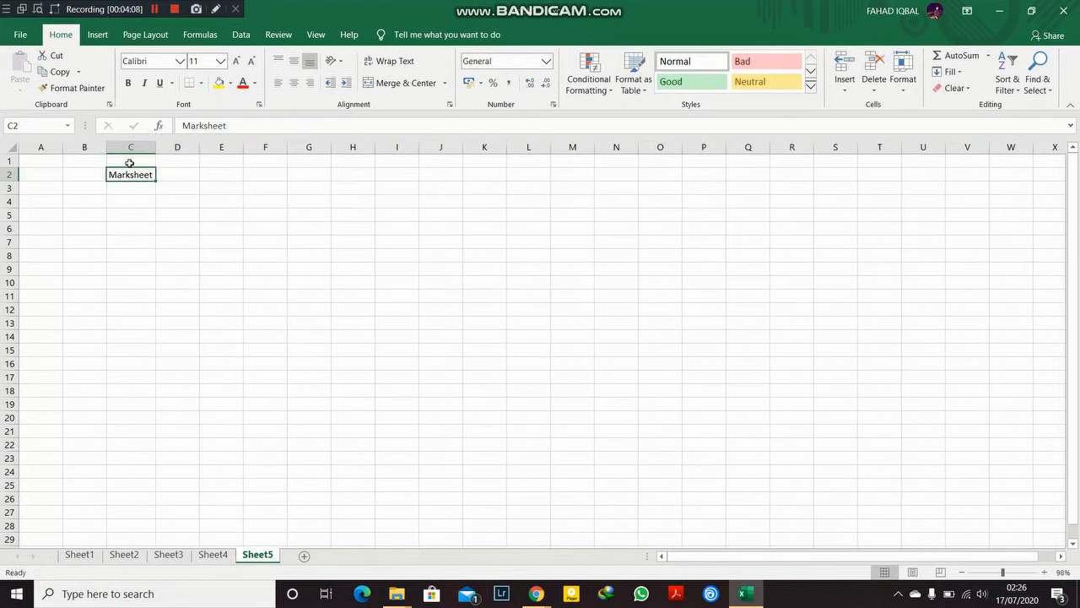
Step: Enter the column headers Sr.No, Name, Class and Marks across cells B4 to E4
{"action": "left_click", "coordinate": [87, 198]}
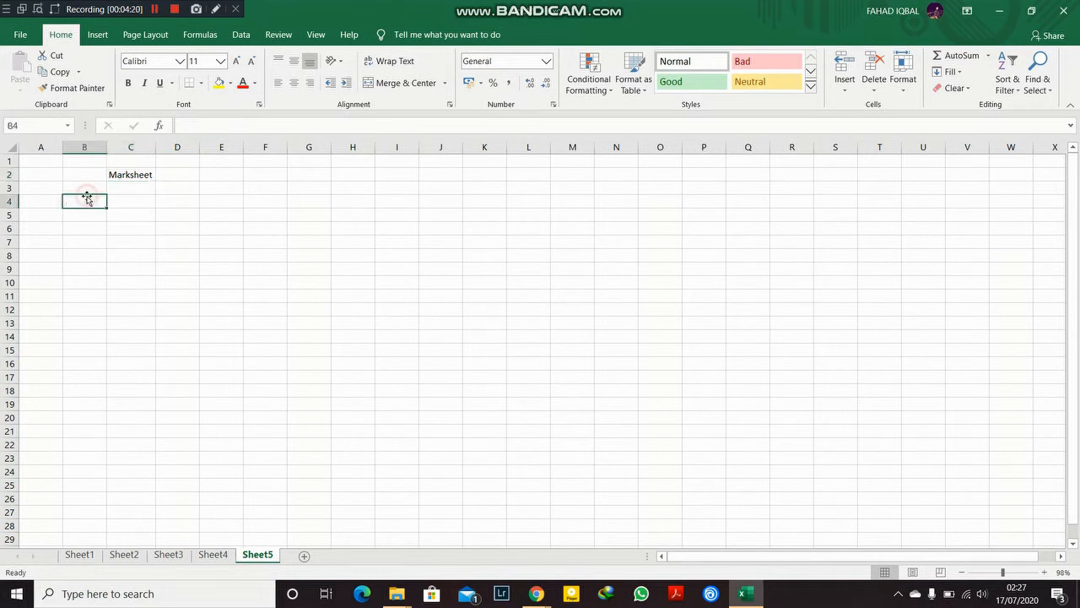
{"action": "type", "text": "S"}
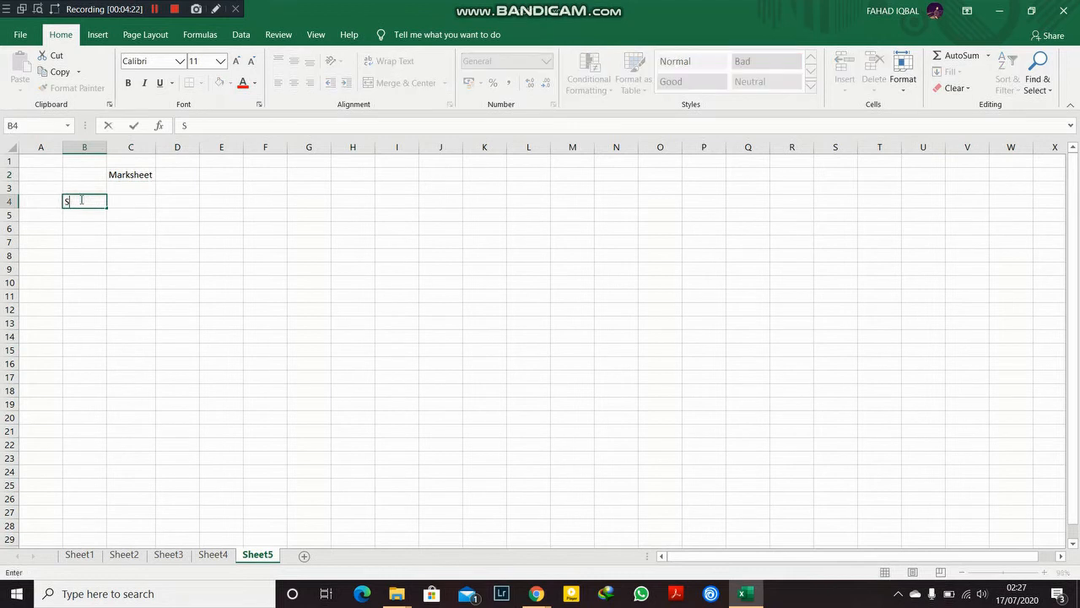
{"action": "type", "text": "r.No"}
{"action": "key", "text": "Tab"}
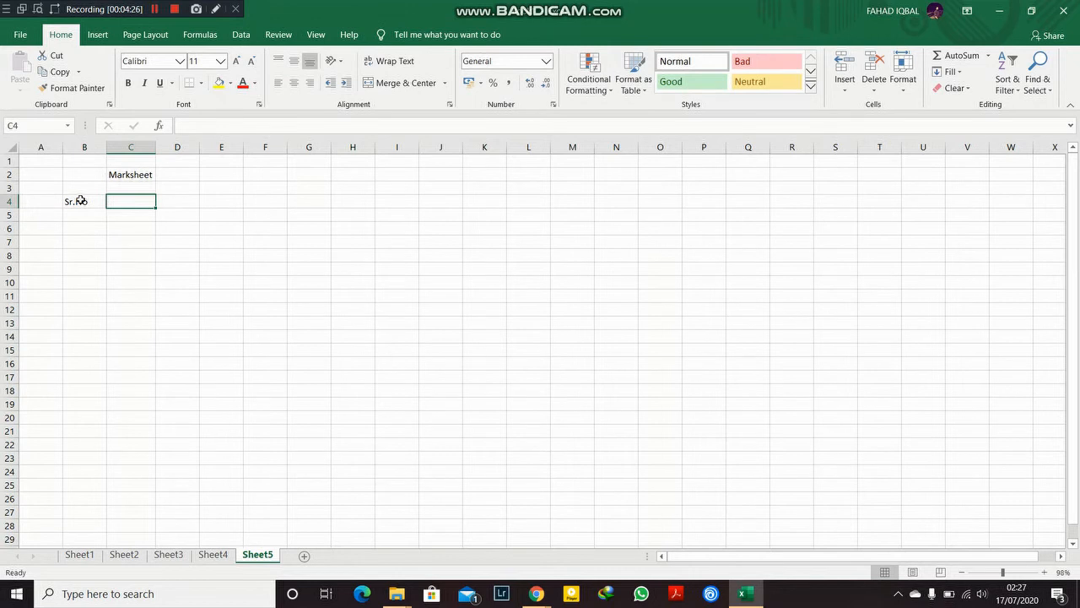
{"action": "type", "text": "Name"}
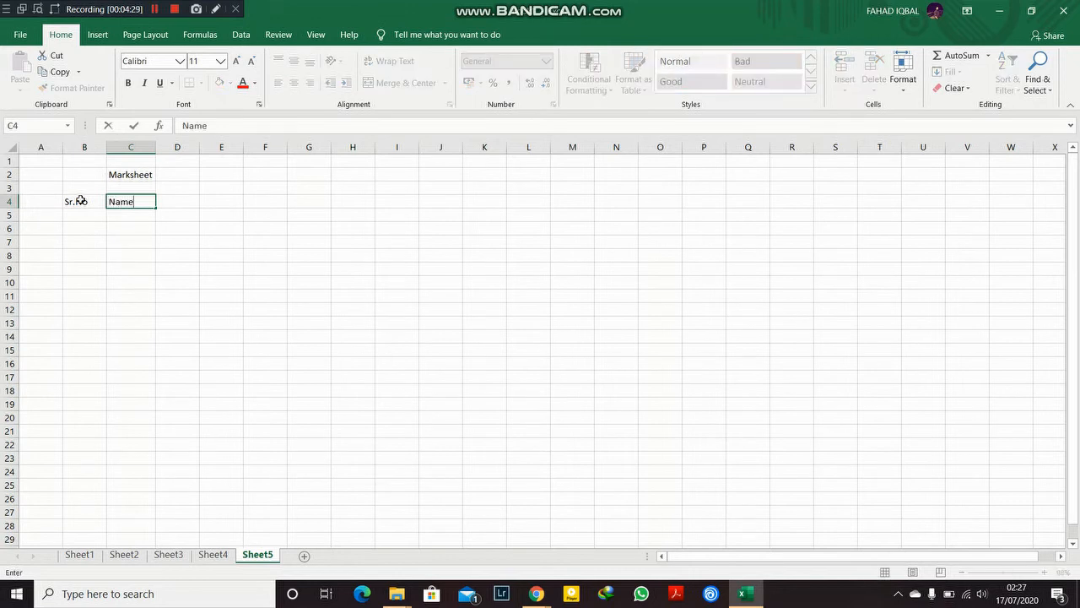
{"action": "key", "text": "Tab"}
{"action": "type", "text": "C"}
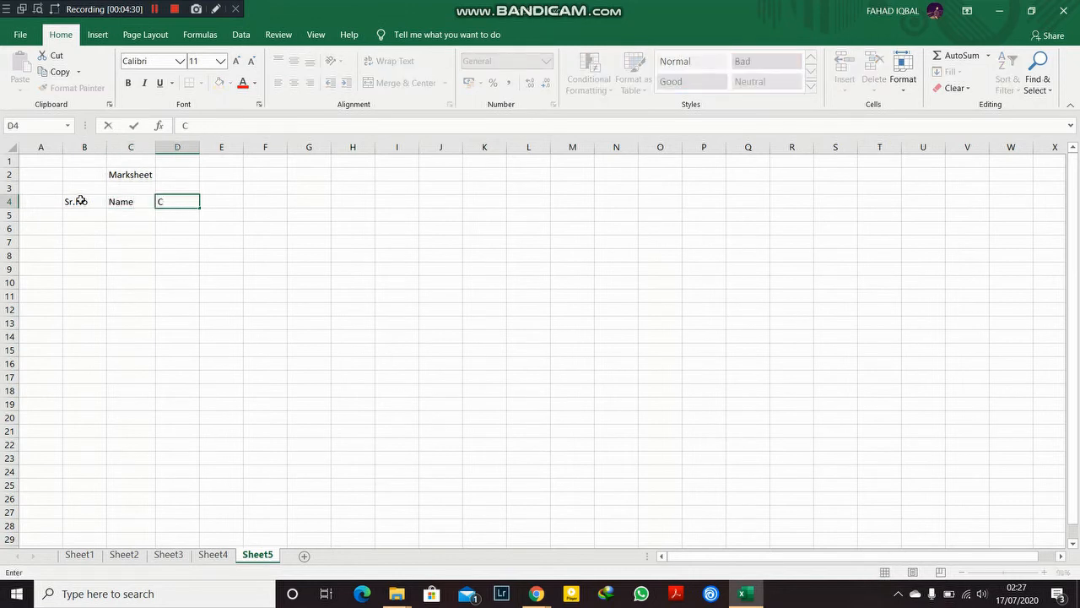
{"action": "type", "text": "lass"}
{"action": "key", "text": "Tab"}
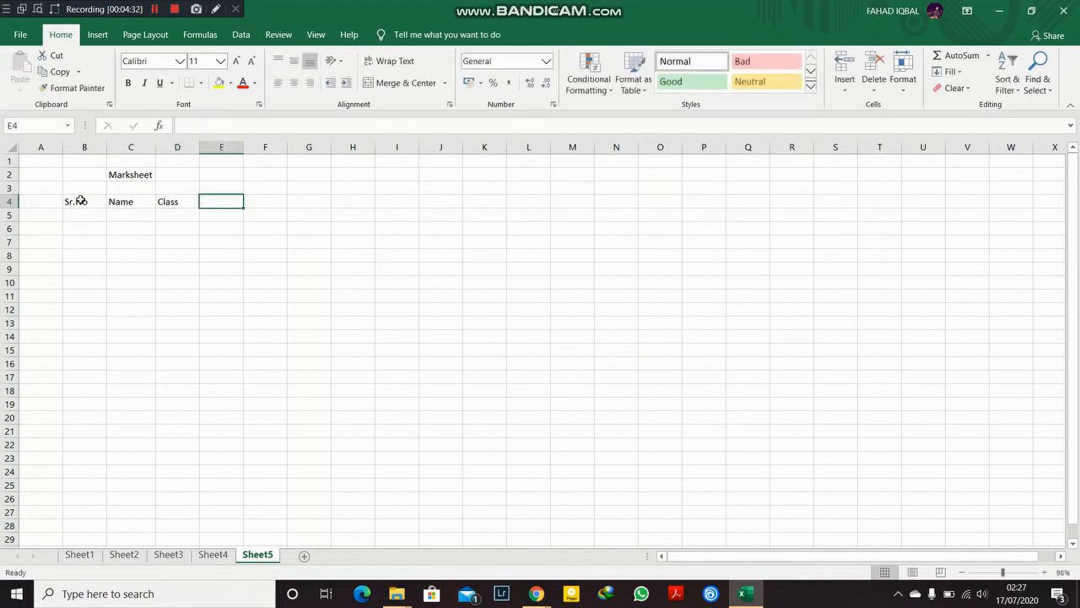
{"action": "type", "text": "Marks"}
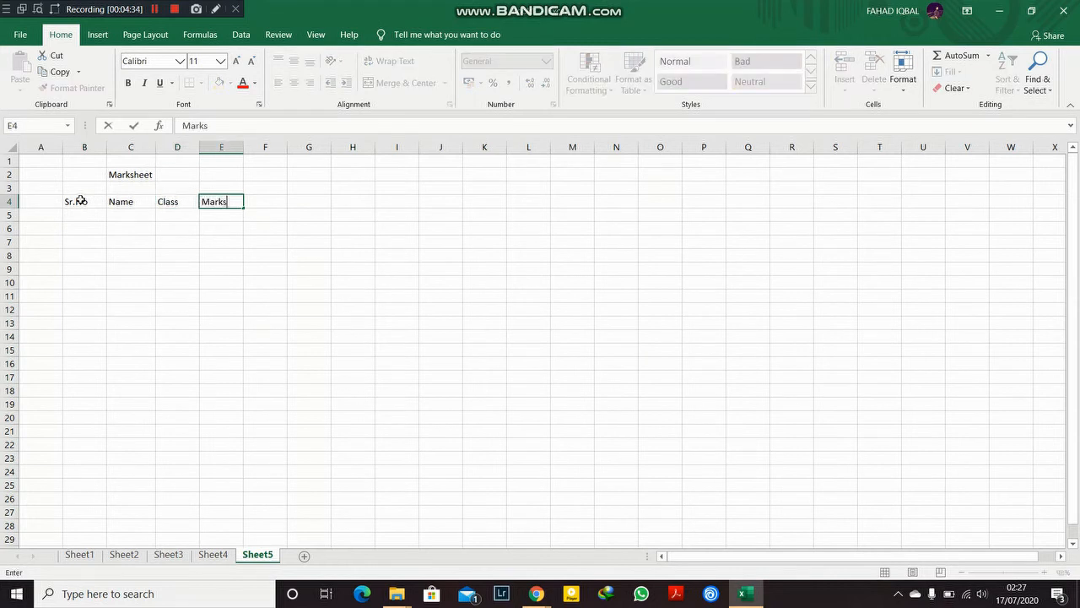
{"action": "key", "text": "Return"}
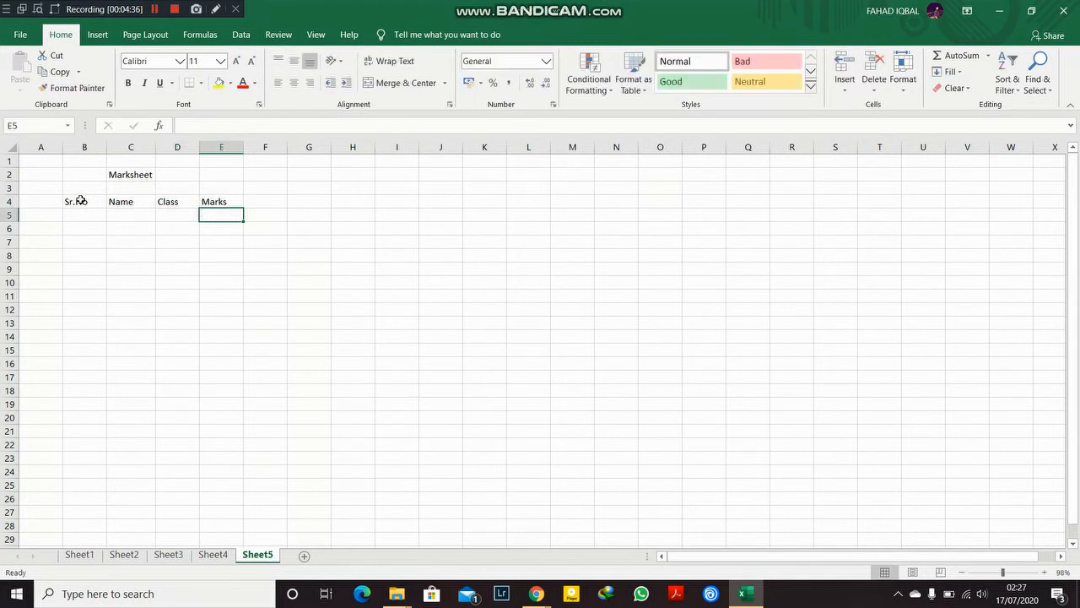
Step: Fill serial numbers 1 through 5 down cells B5 to B9
{"action": "key", "text": "Left"}
{"action": "key", "text": "Left"}
{"action": "key", "text": "Left"}
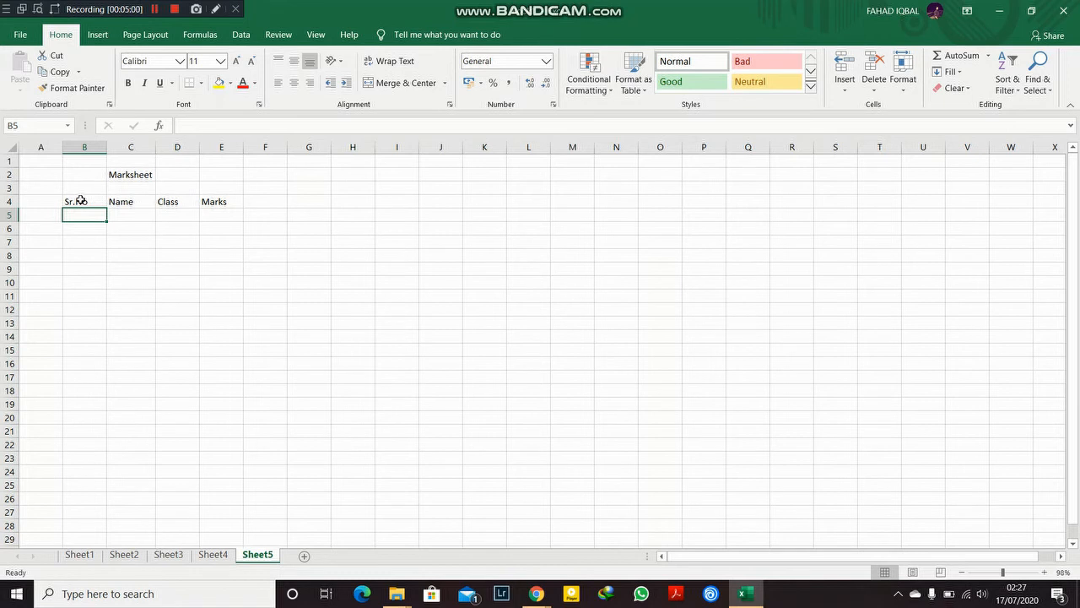
{"action": "type", "text": "1"}
{"action": "key", "text": "Return"}
{"action": "type", "text": "2"}
{"action": "key", "text": "Return"}
{"action": "type", "text": "3"}
{"action": "key", "text": "Return"}
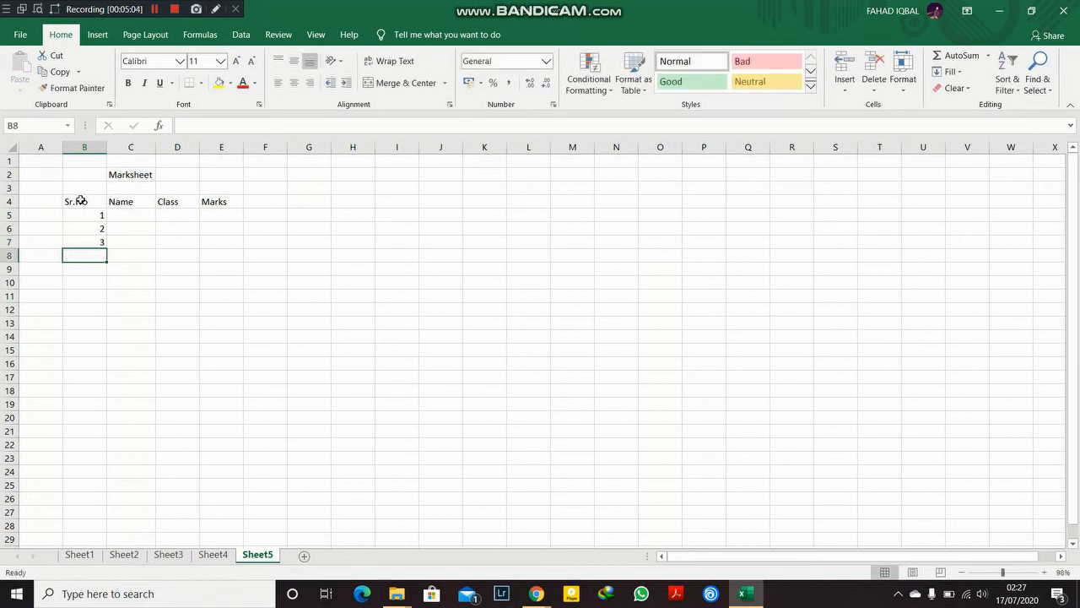
{"action": "type", "text": "4"}
{"action": "key", "text": "Return"}
{"action": "type", "text": "5"}
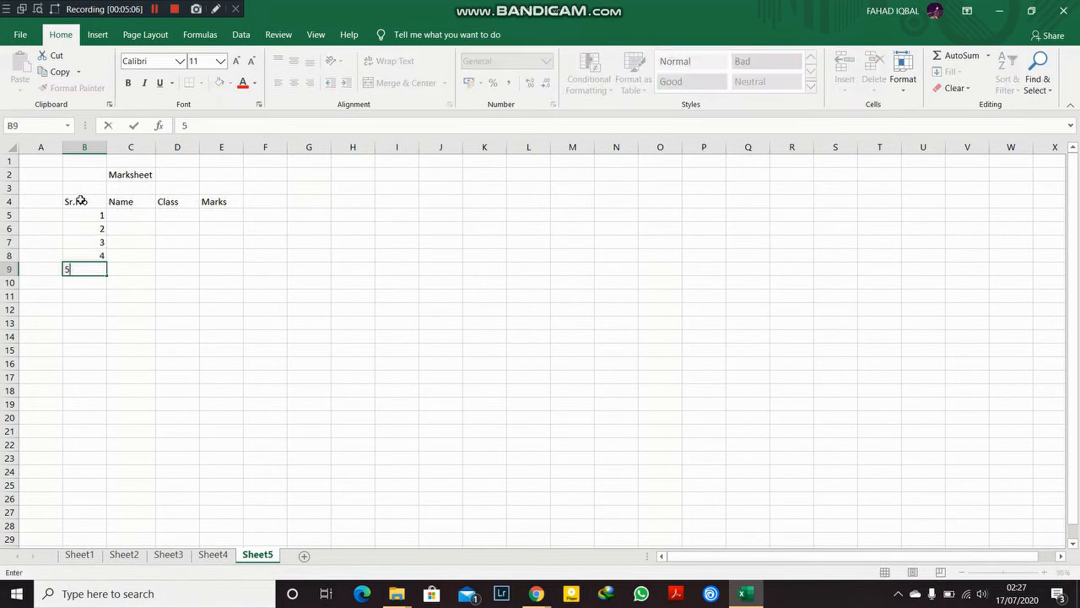
Step: Enter five student names down the Name column in cells C5 to C9
{"action": "key", "text": "Tab"}
{"action": "key", "text": "Up"}
{"action": "key", "text": "Up"}
{"action": "key", "text": "Up"}
{"action": "key", "text": "Up"}
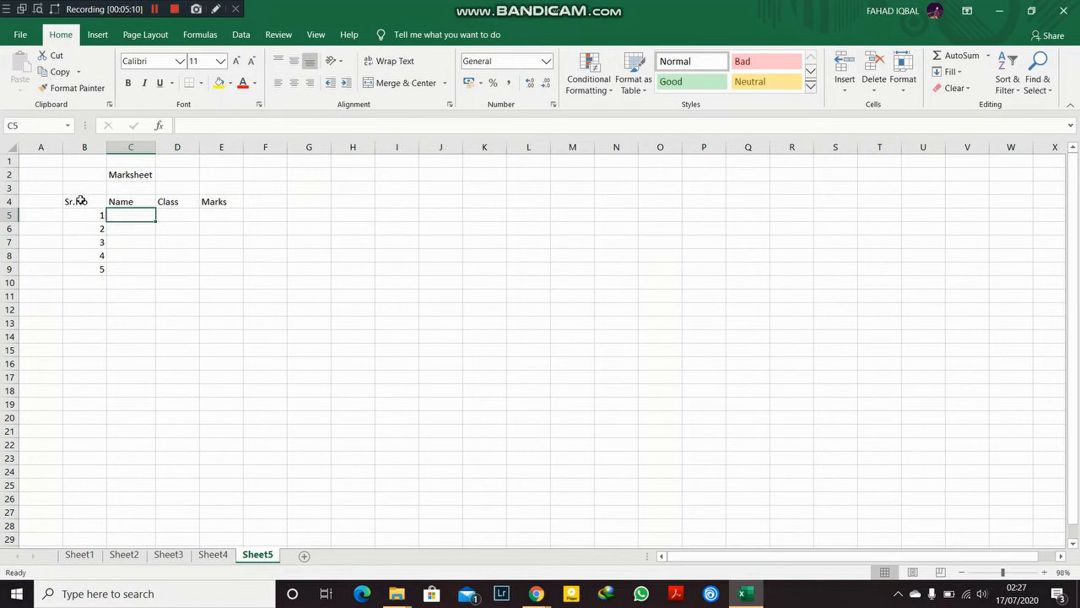
{"action": "type", "text": "Shah"}
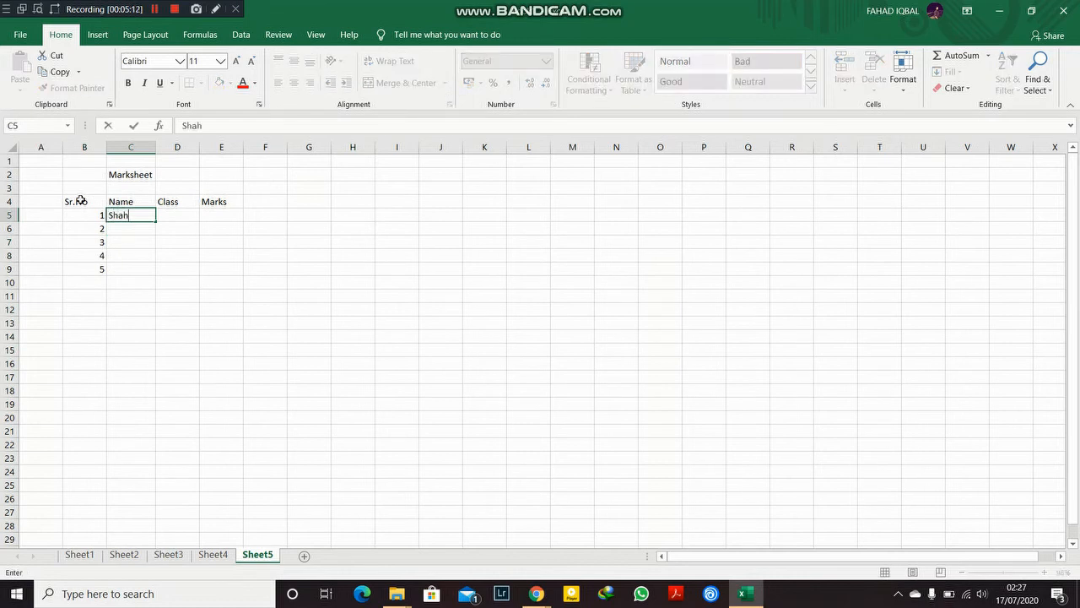
{"action": "key", "text": "Return"}
{"action": "type", "text": "Ba"}
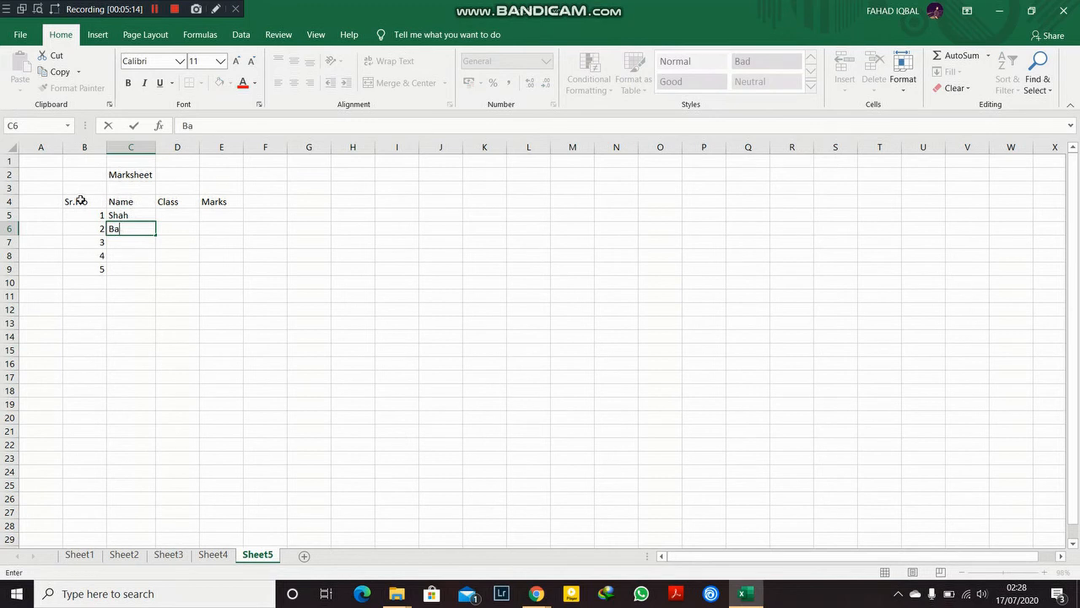
{"action": "type", "text": "dar"}
{"action": "key", "text": "Return"}
{"action": "type", "text": "Affaq"}
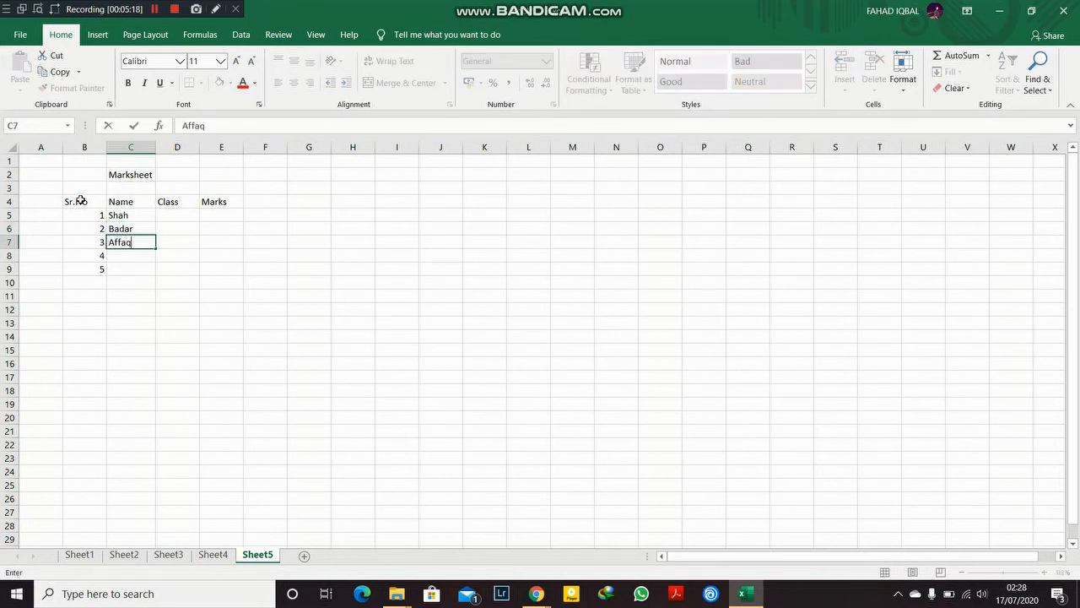
{"action": "key", "text": "Return"}
{"action": "type", "text": "Taha"}
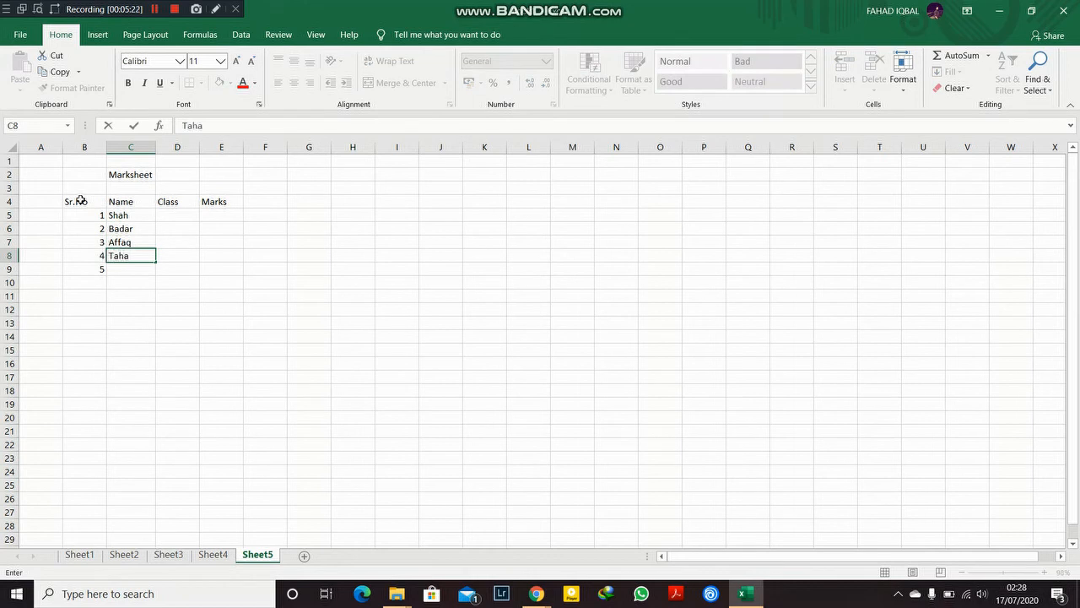
{"action": "key", "text": "Return"}
{"action": "type", "text": "Ahmw"}
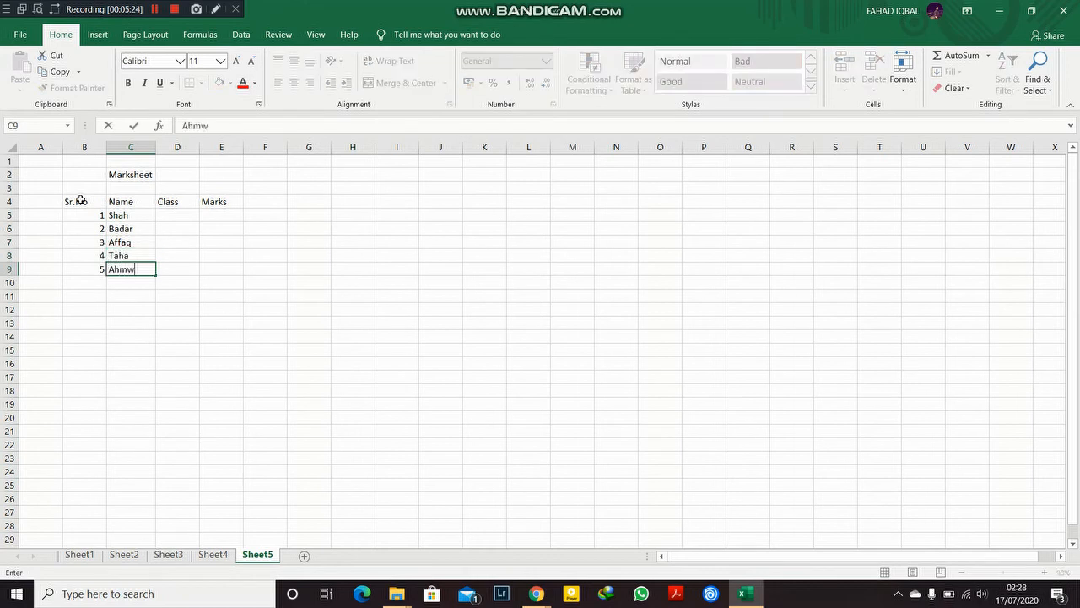
{"action": "key", "text": "BackSpace"}
{"action": "type", "text": "ed"}
Step: Fill the Class column D5 to D9 with Class - A, Class - B, Class - C, Class - D and Class - E
{"action": "key", "text": "Tab"}
{"action": "key", "text": "Up"}
{"action": "key", "text": "Up"}
{"action": "key", "text": "Up"}
{"action": "key", "text": "Up"}
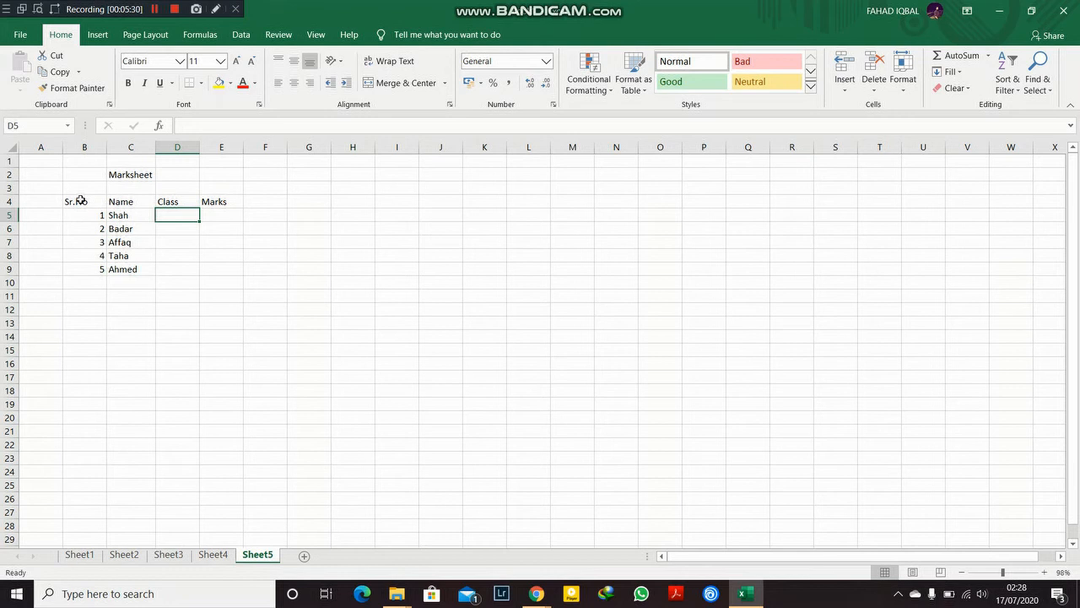
{"action": "type", "text": "C"}
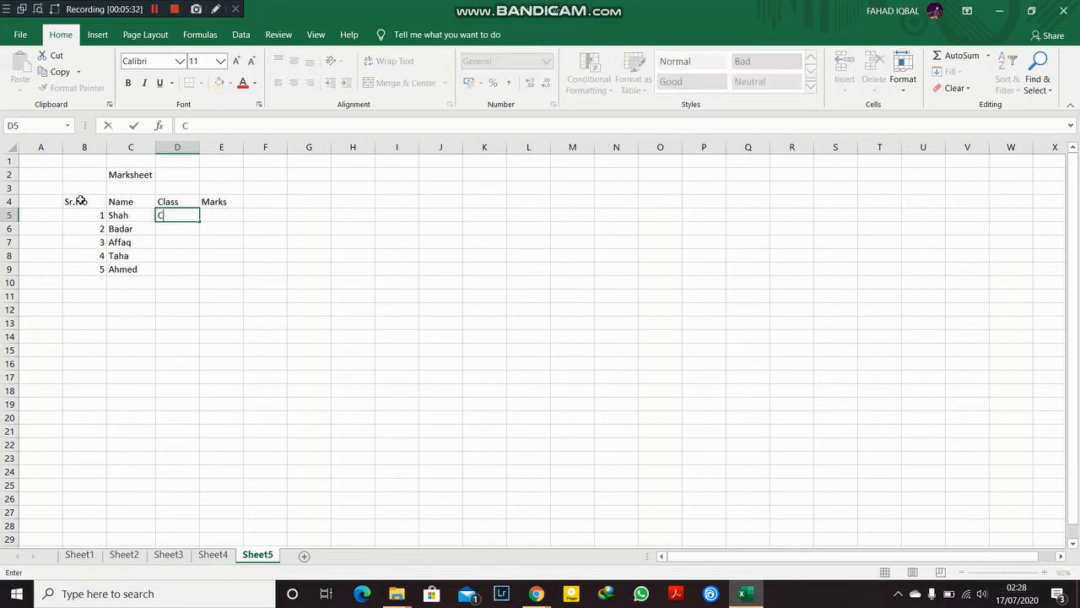
{"action": "type", "text": "lass - A"}
{"action": "key", "text": "Return"}
{"action": "type", "text": "Class"}
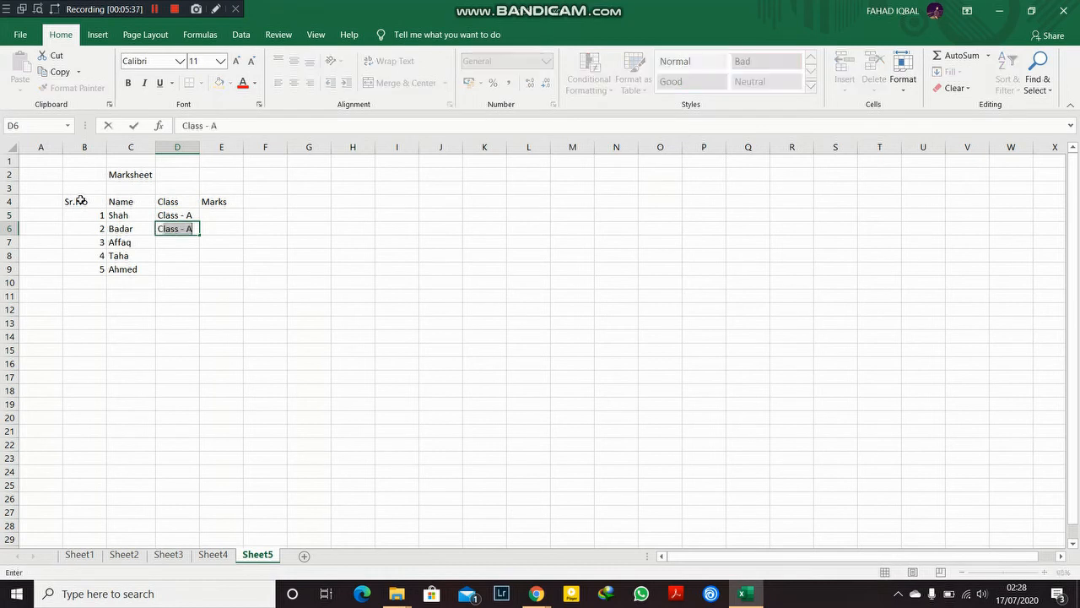
{"action": "type", "text": " -B"}
{"action": "key", "text": "BackSpace"}
{"action": "key", "text": "BackSpace"}
{"action": "type", "text": "- B"}
{"action": "key", "text": "Return"}
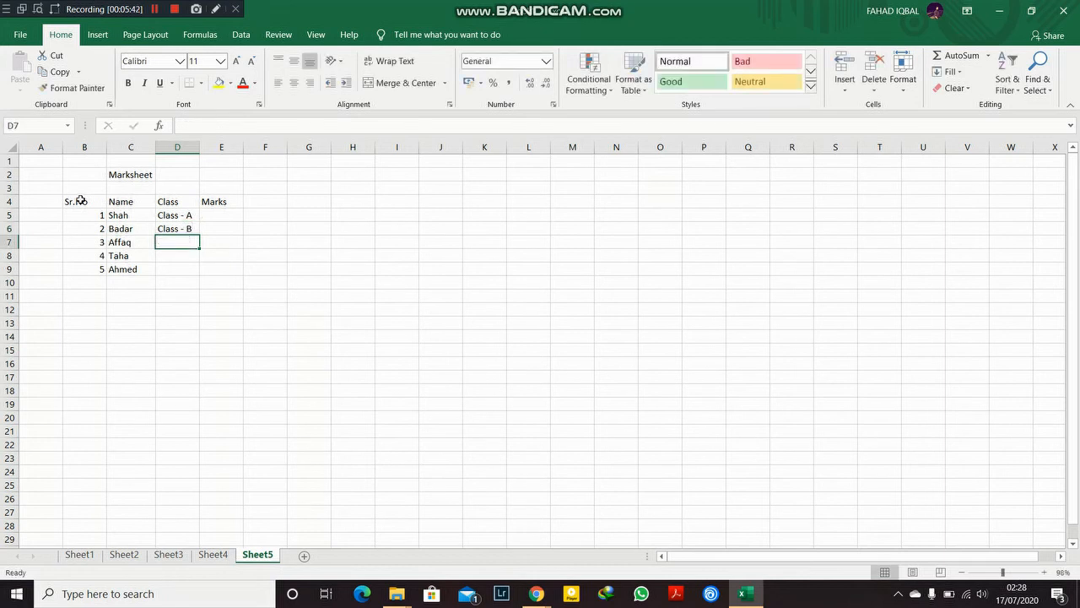
{"action": "type", "text": "Class "}
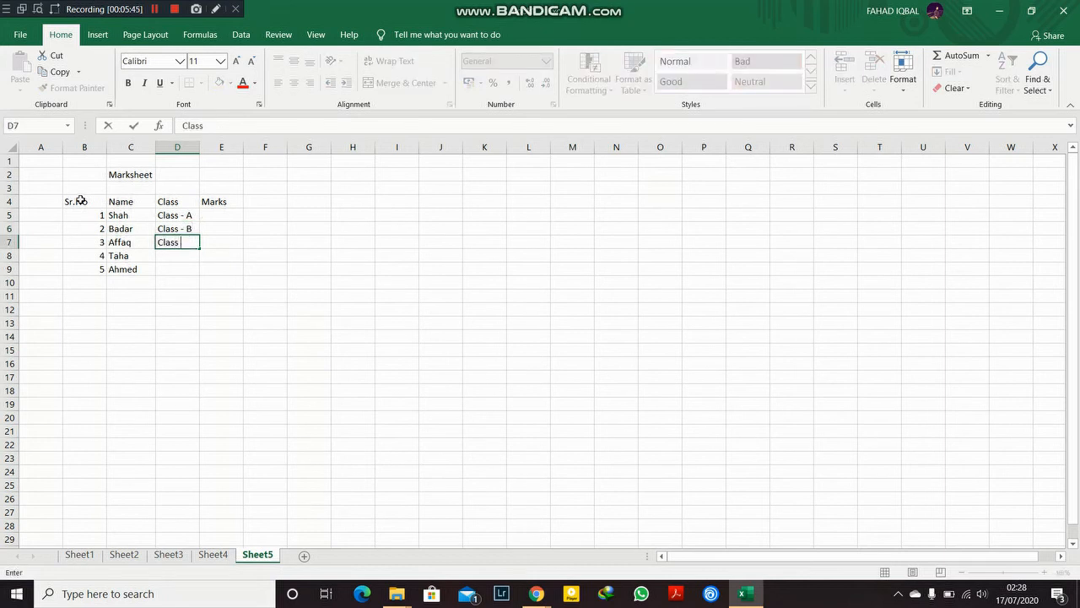
{"action": "type", "text": "- C"}
{"action": "key", "text": "Return"}
{"action": "type", "text": "Class - D"}
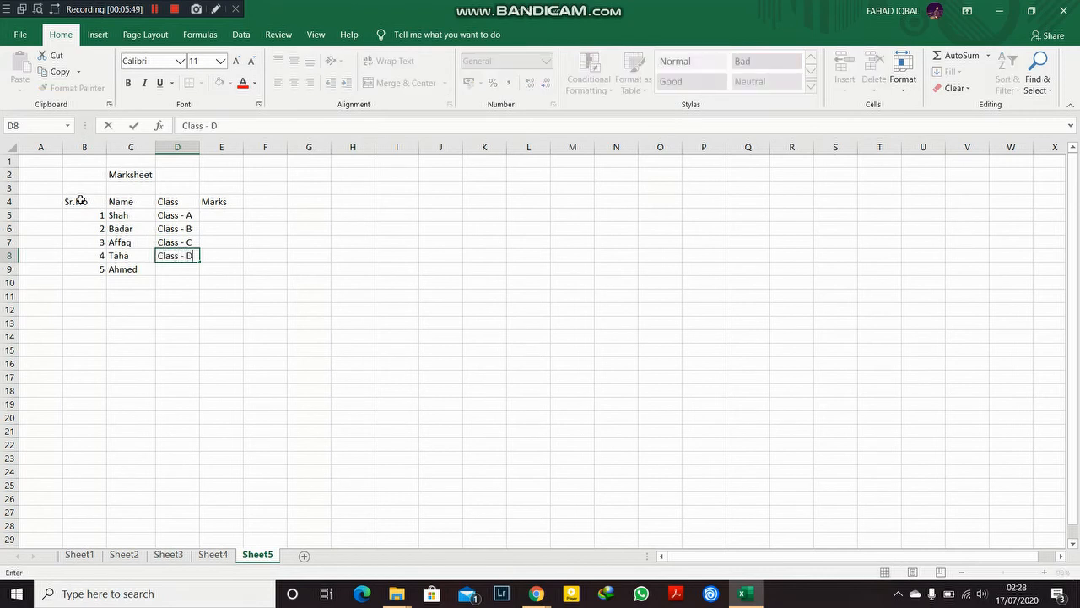
{"action": "key", "text": "Return"}
{"action": "type", "text": "Cl"}
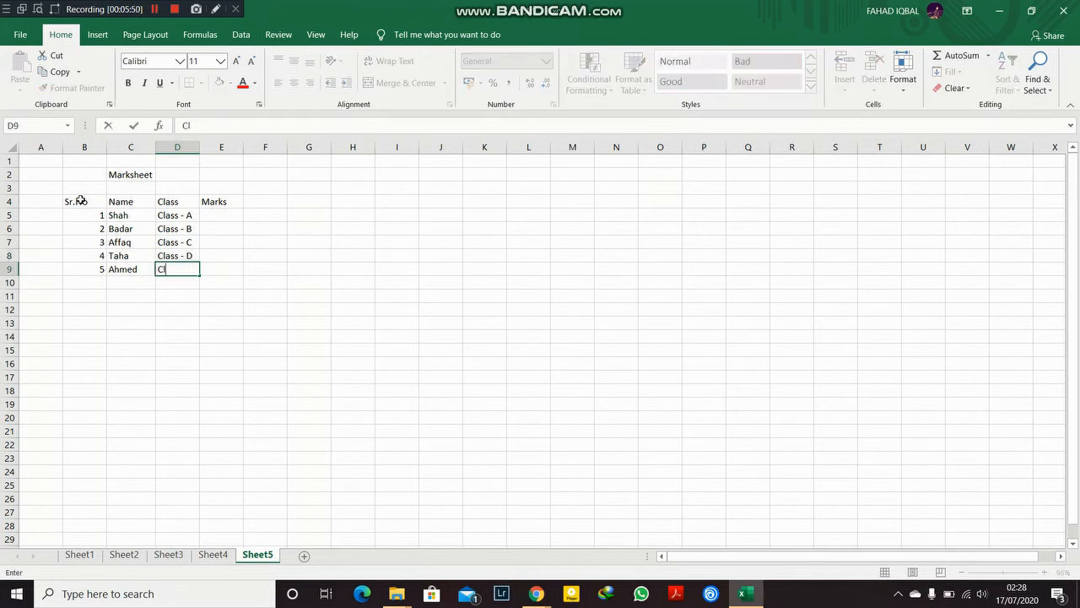
{"action": "type", "text": "ass - E"}
{"action": "key", "text": "Return"}
Step: Enter marks 50, 55, 60, 65 and 70 down cells E5 to E9
{"action": "key", "text": "Up"}
{"action": "key", "text": "Up"}
{"action": "key", "text": "Up"}
{"action": "key", "text": "Up"}
{"action": "key", "text": "Up"}
{"action": "key", "text": "Right"}
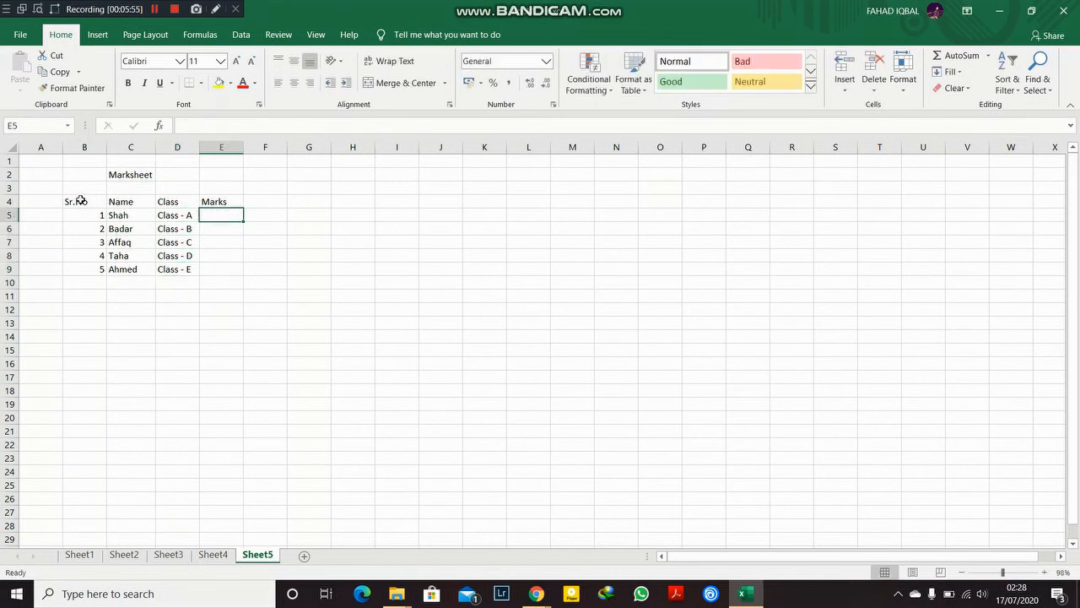
{"action": "type", "text": "50"}
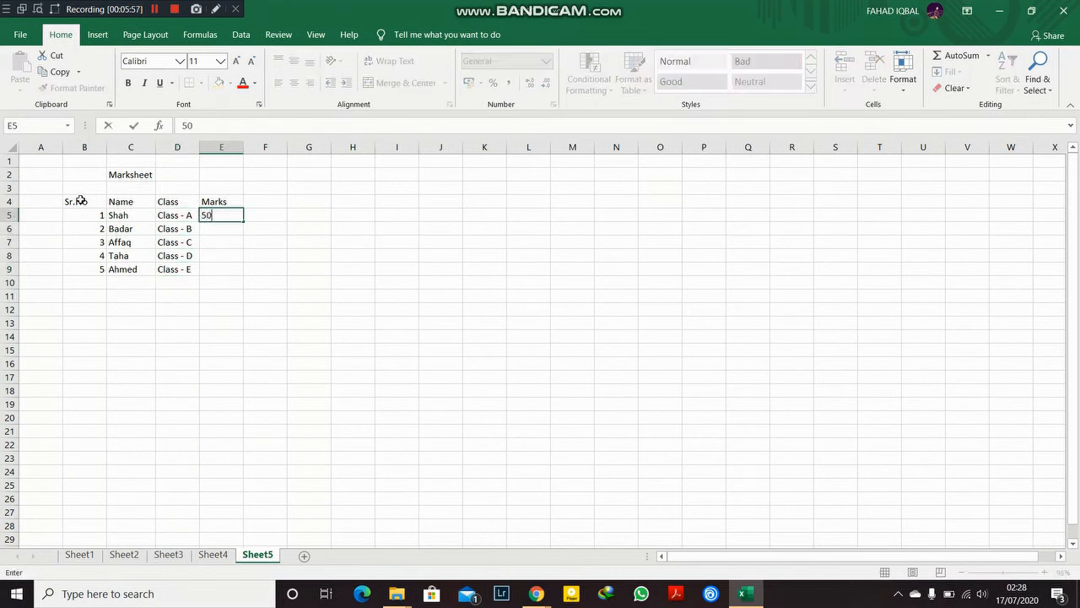
{"action": "key", "text": "Return"}
{"action": "type", "text": "55"}
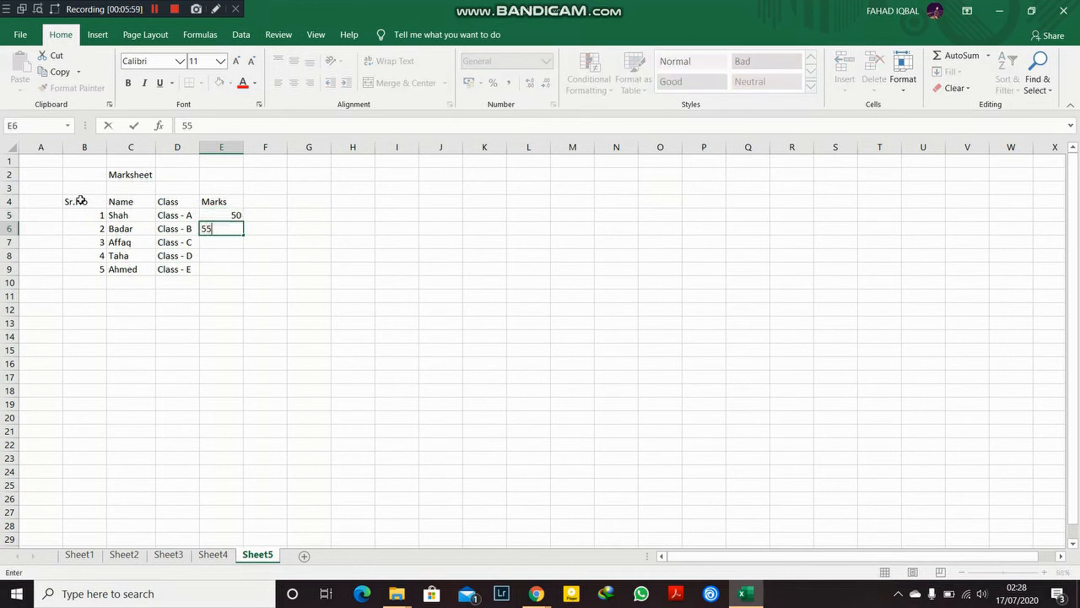
{"action": "key", "text": "Return"}
{"action": "type", "text": "60"}
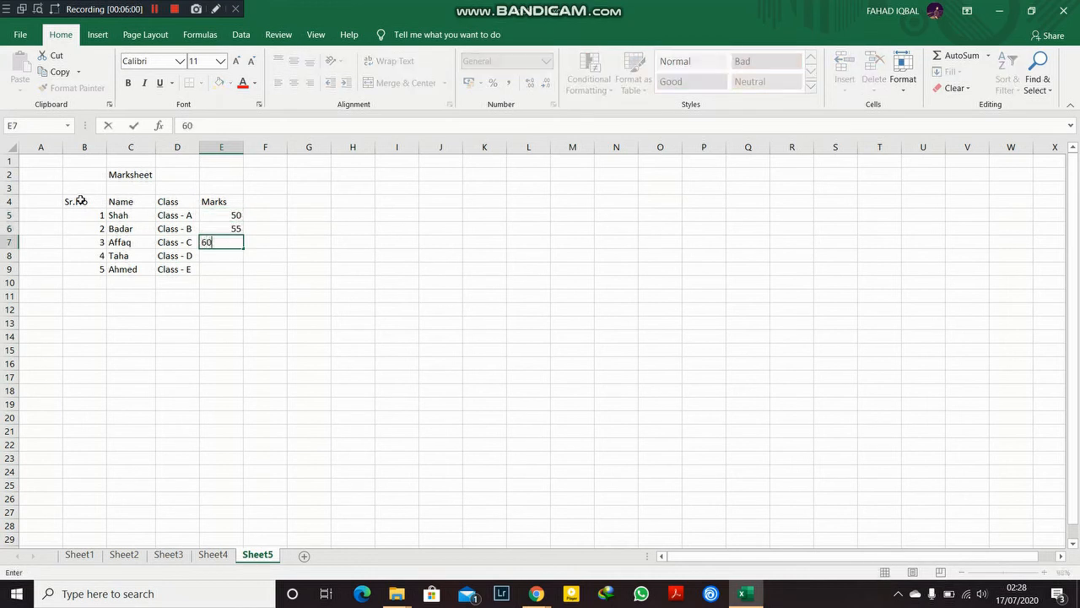
{"action": "key", "text": "Return"}
{"action": "type", "text": "65"}
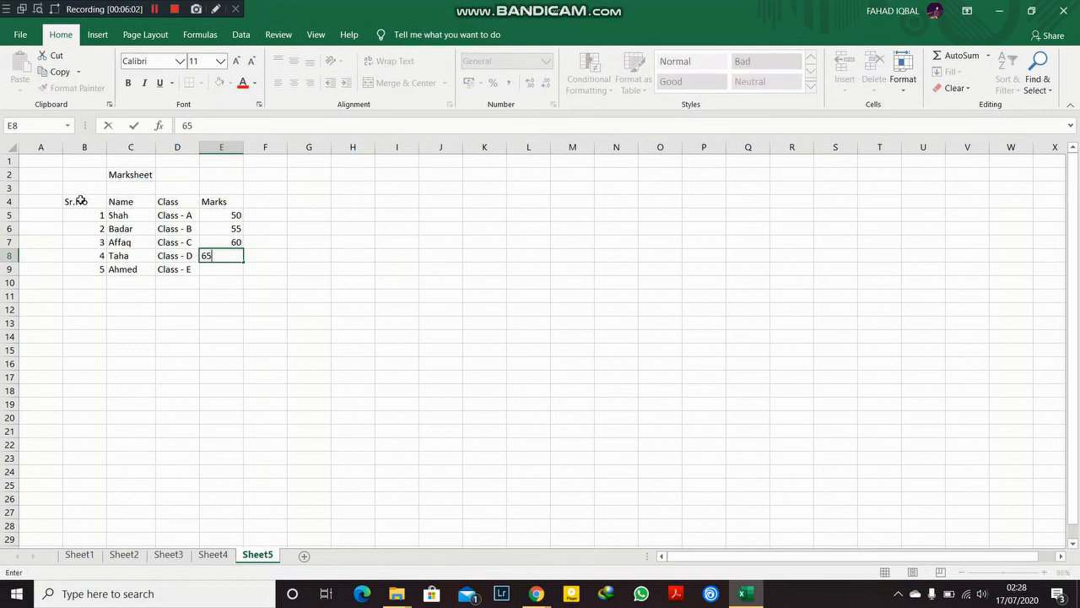
{"action": "key", "text": "Return"}
{"action": "type", "text": "70"}
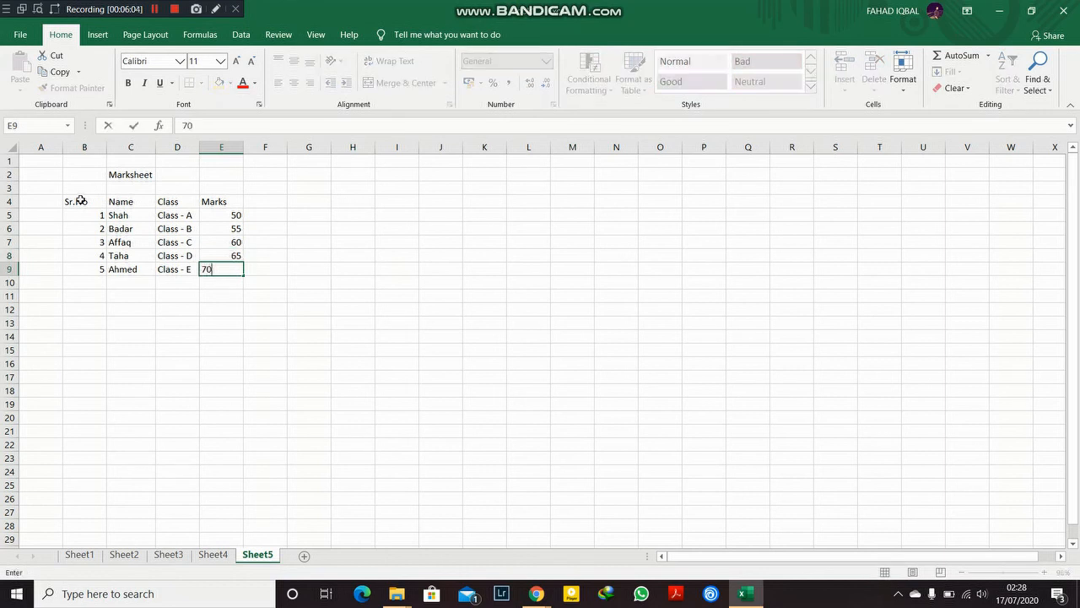
{"action": "key", "text": "Return"}
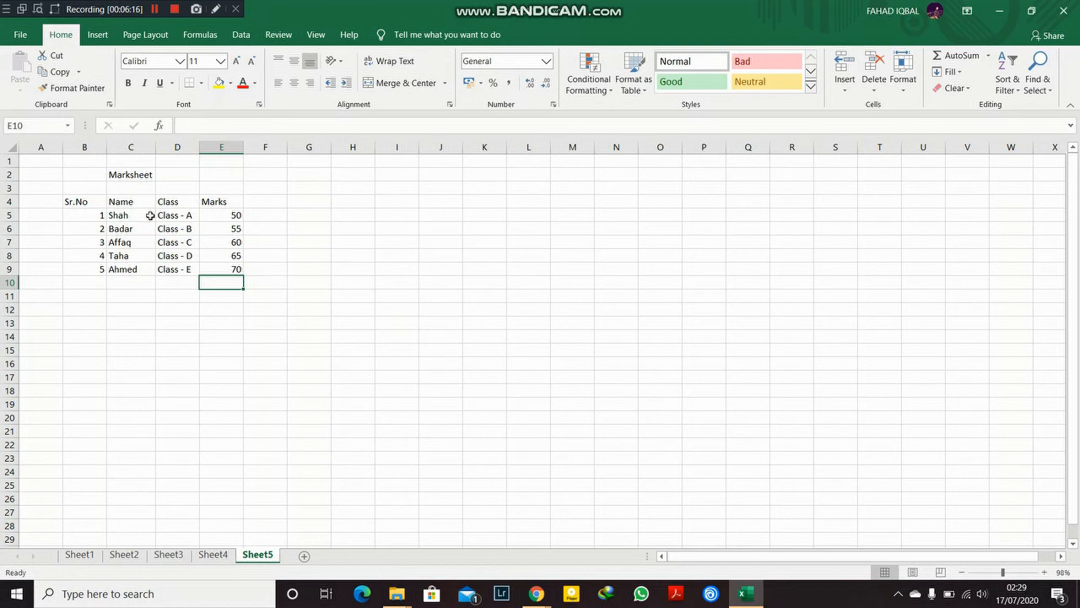
Step: Select the whole table range B4:E9, then deselect it by picking an empty cell
{"action": "left_click_drag", "start_coordinate": [81, 202], "coordinate": [240, 271]}
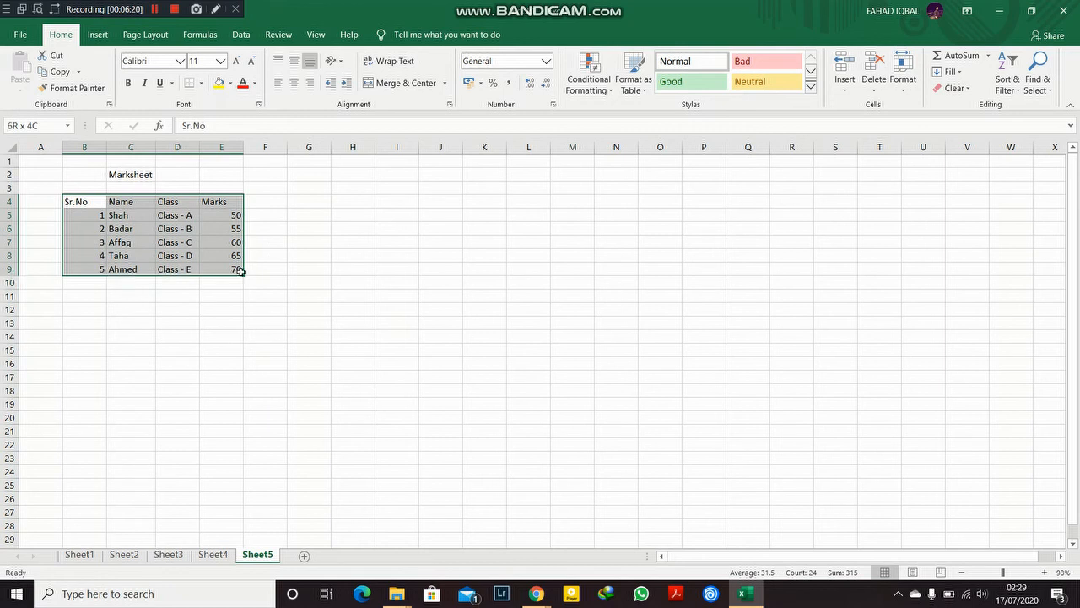
{"action": "left_click_drag", "start_coordinate": [240, 270], "coordinate": [240, 270]}
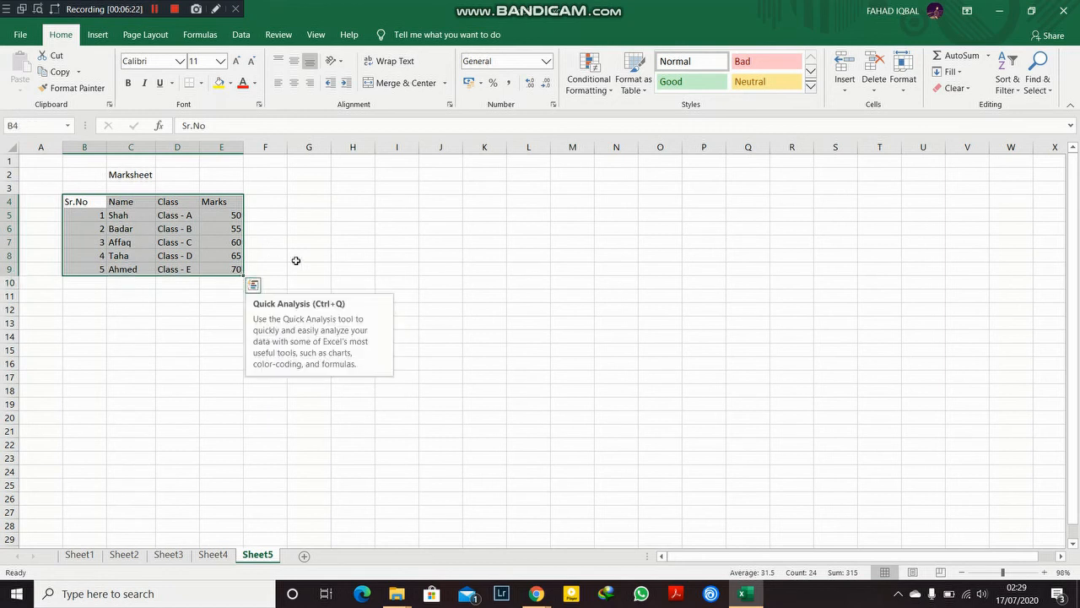
{"action": "left_click", "coordinate": [296, 258]}
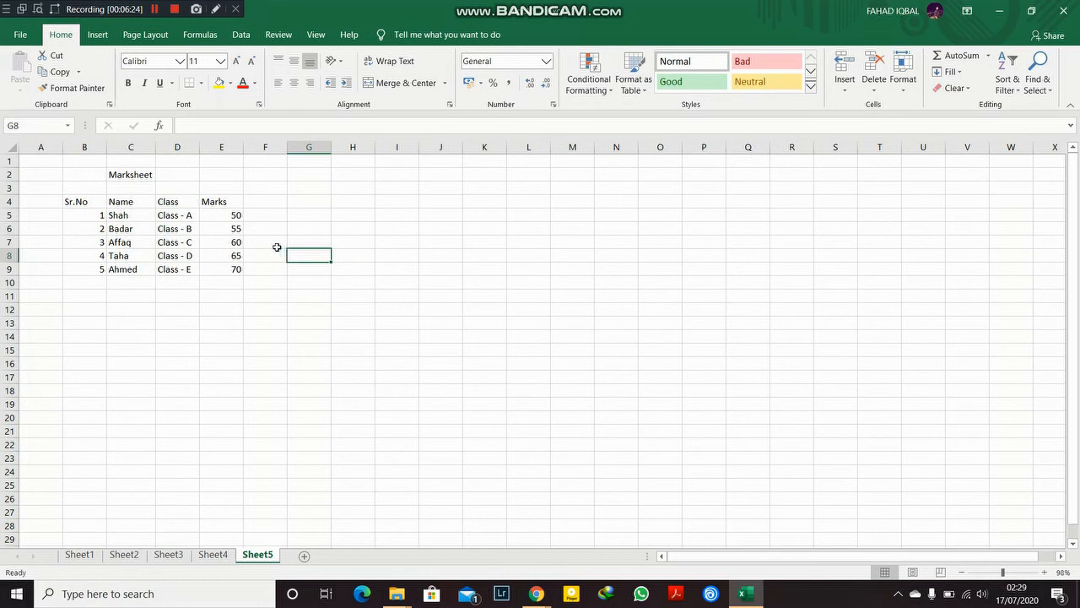